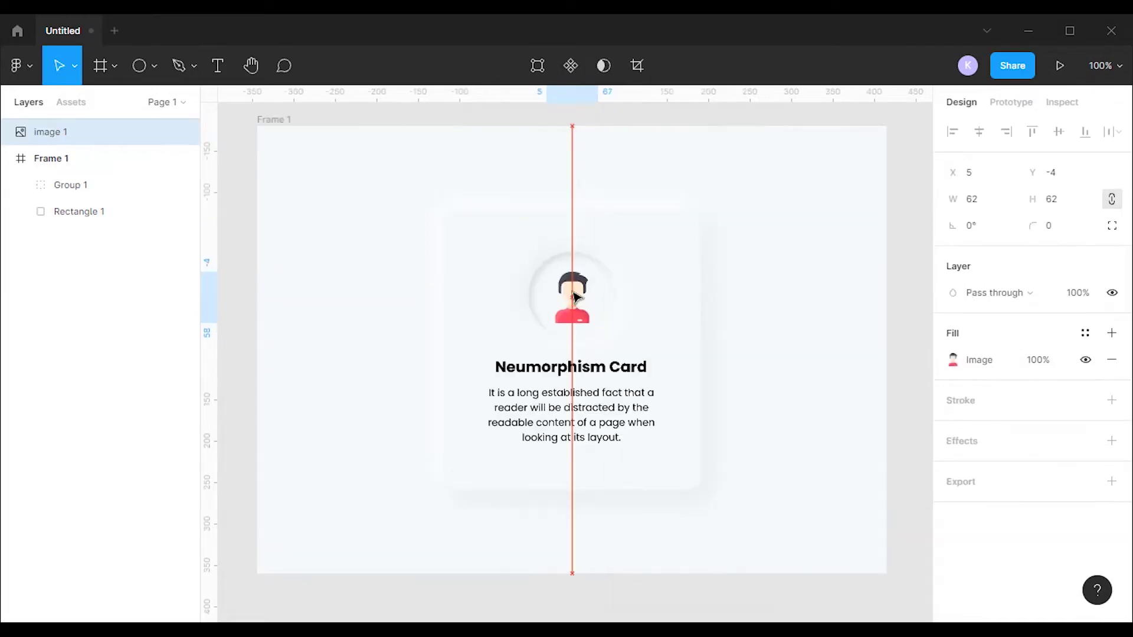
# Draw Frame 1 on the empty canvas as a 759×540 frame with white FFFFFF fill.
pyautogui.moveTo(571, 292); pyautogui.dragTo(572, 291)
pyautogui.press('Escape')
pyautogui.scroll(5, 741, 276)
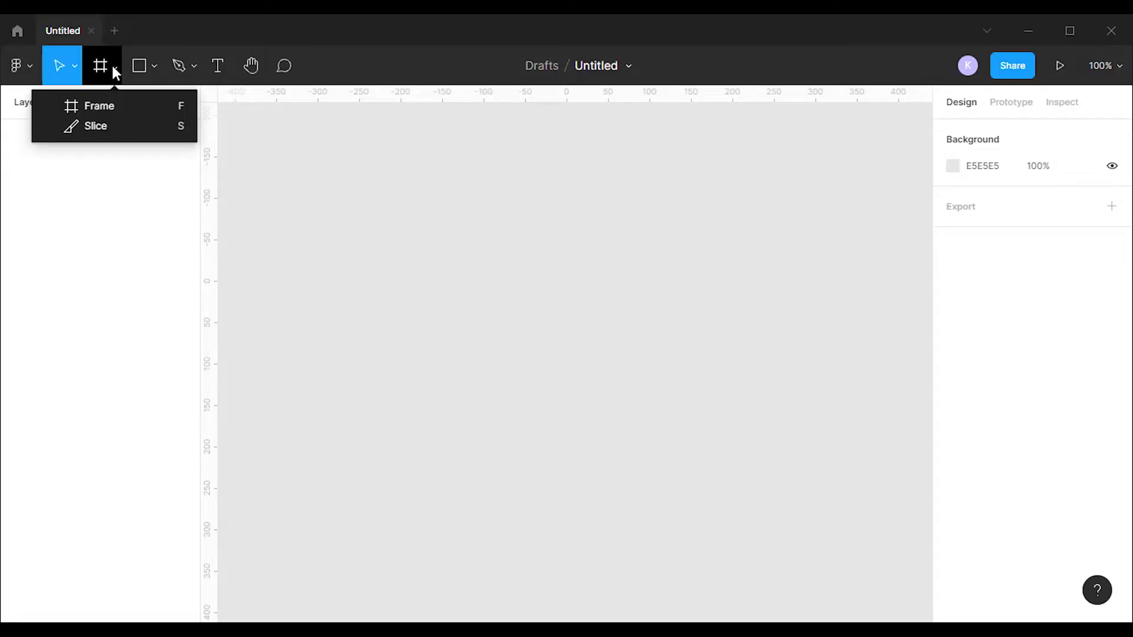
pyautogui.click(98, 108)
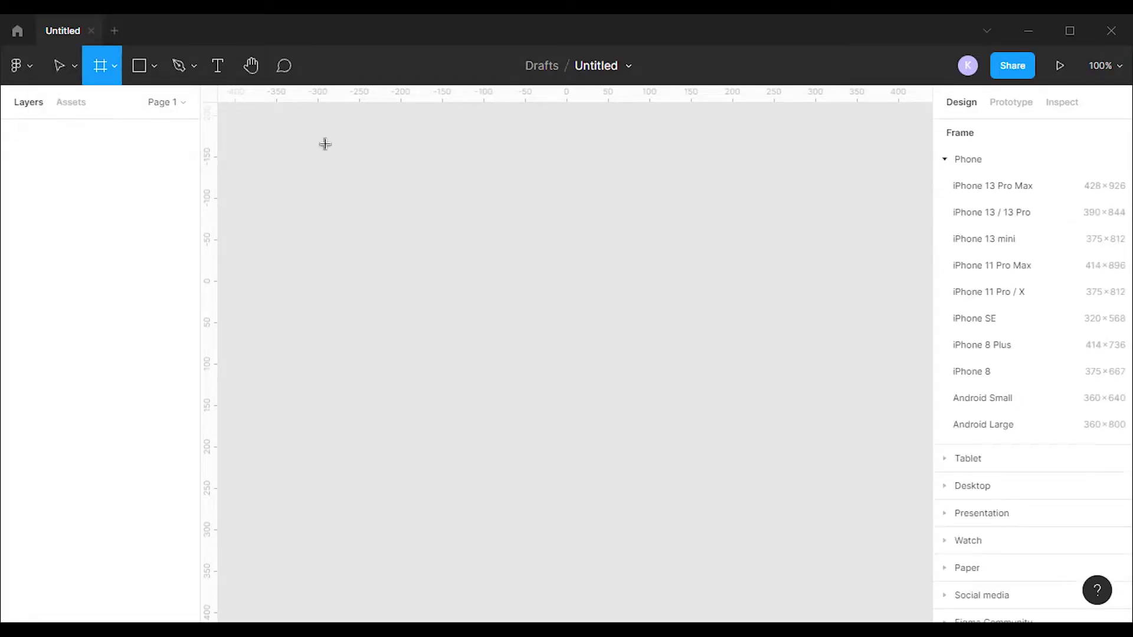
pyautogui.moveTo(281, 132); pyautogui.dragTo(336, 186)
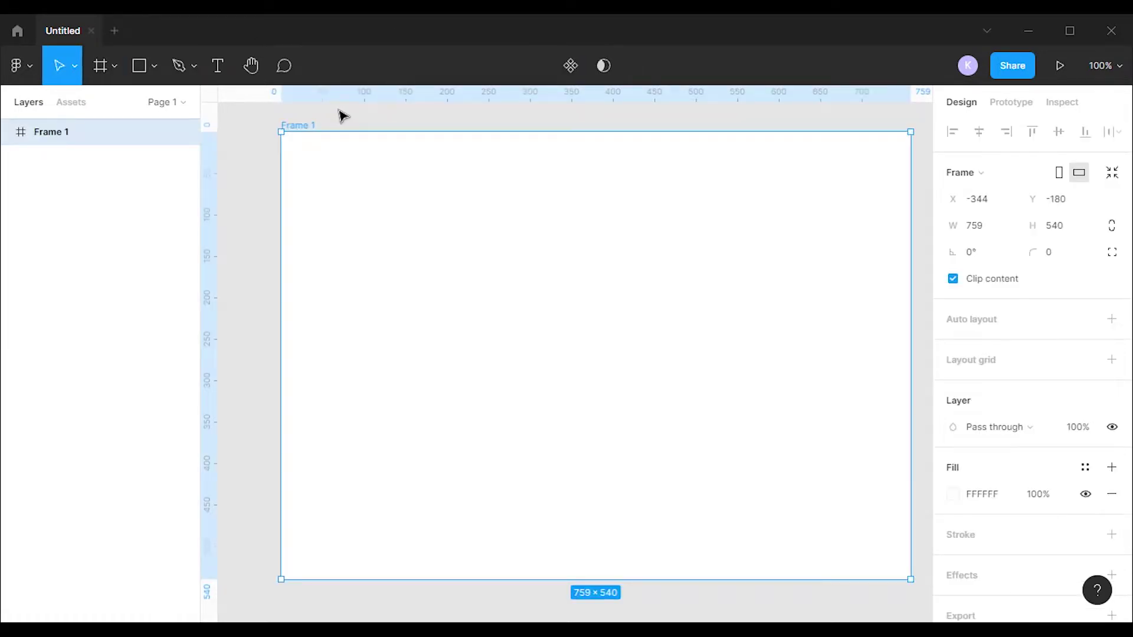
pyautogui.click(341, 115)
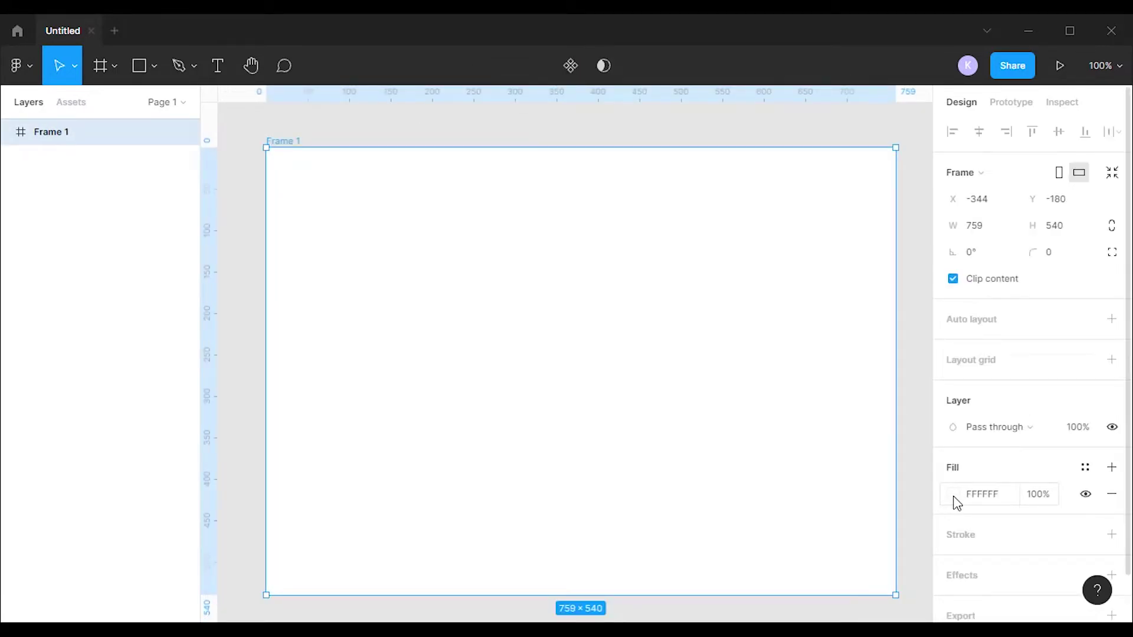
# Recolour Frame 1's fill from white to pale blue-grey F4F9FA.
pyautogui.click(953, 496)
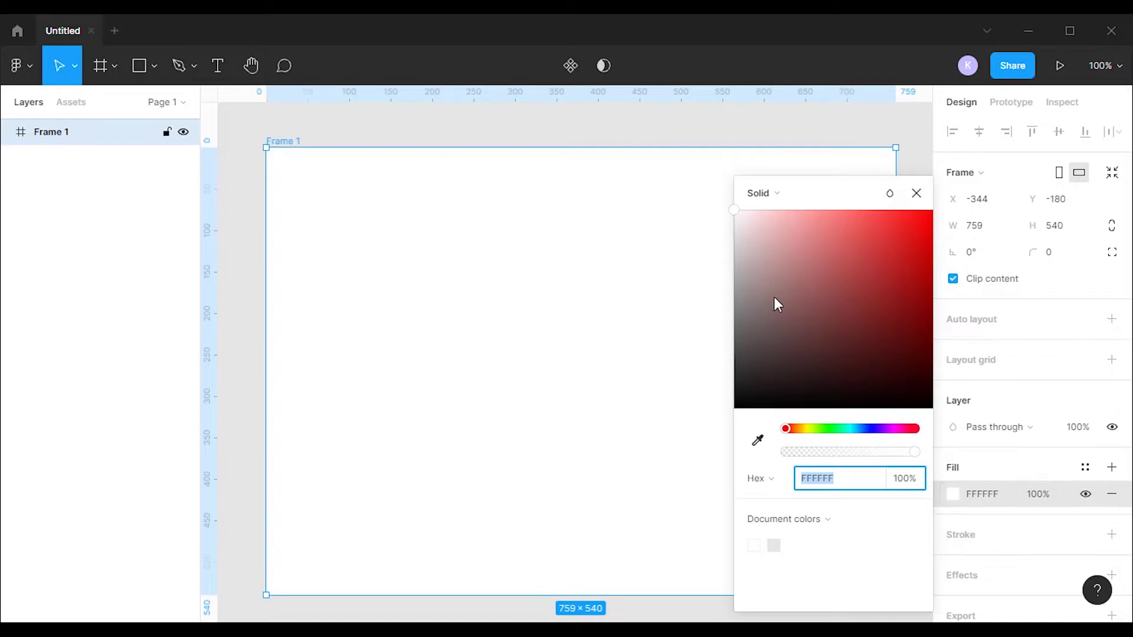
pyautogui.click(853, 429)
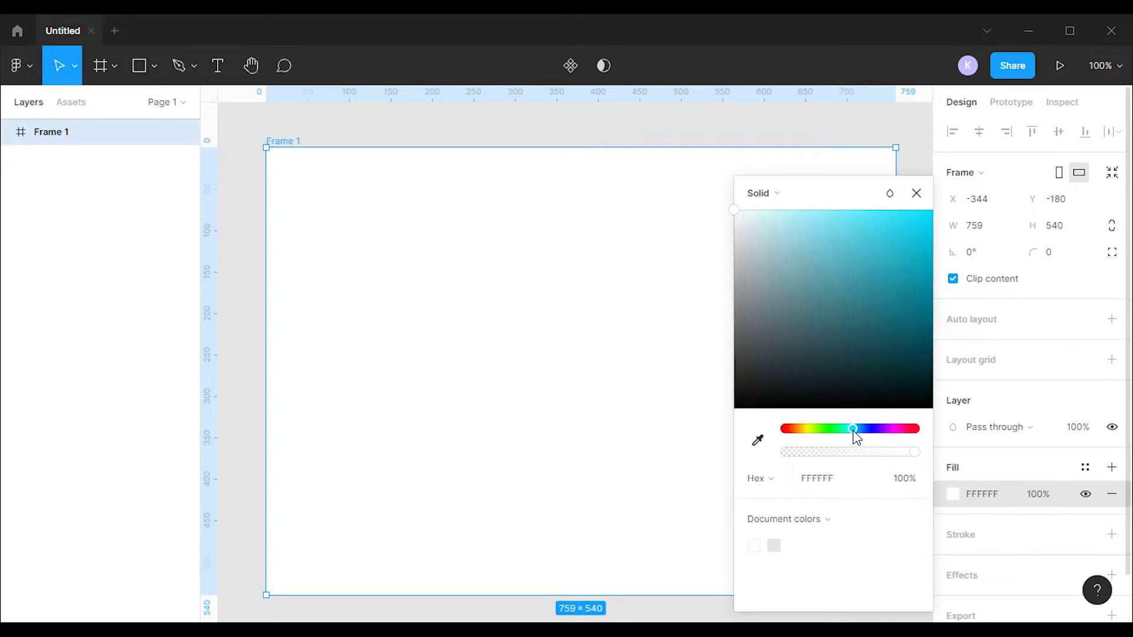
pyautogui.click(736, 213)
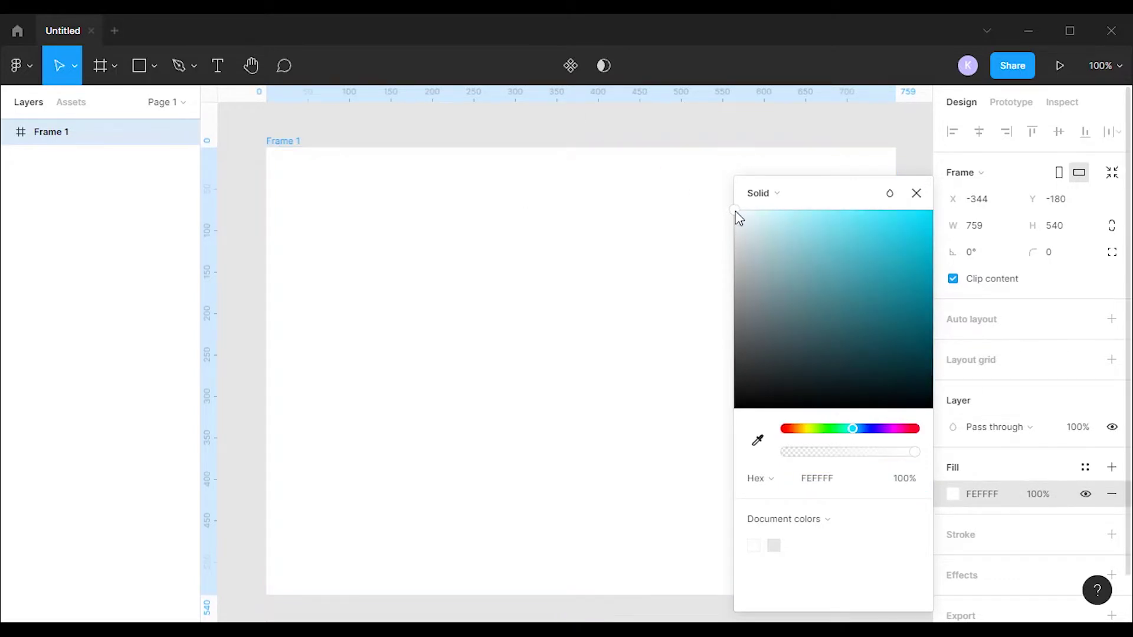
pyautogui.moveTo(736, 219); pyautogui.dragTo(739, 219)
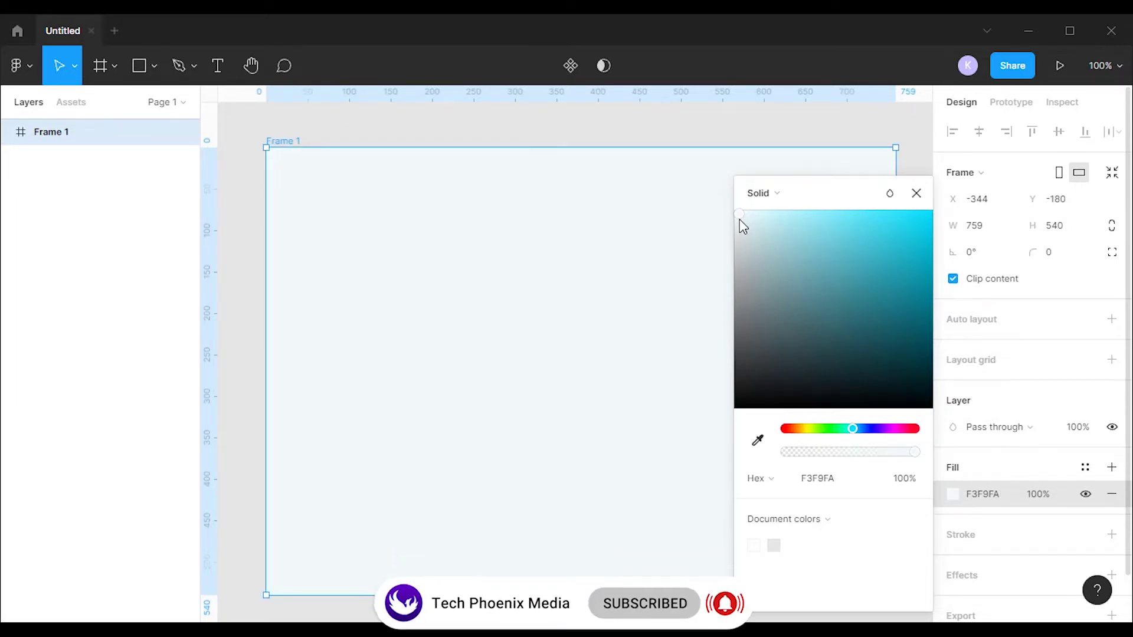
pyautogui.click(916, 193)
pyautogui.press('Escape')
# Draw a 311×338 rectangle in the middle of Frame 1.
pyautogui.click(156, 66)
pyautogui.click(140, 102)
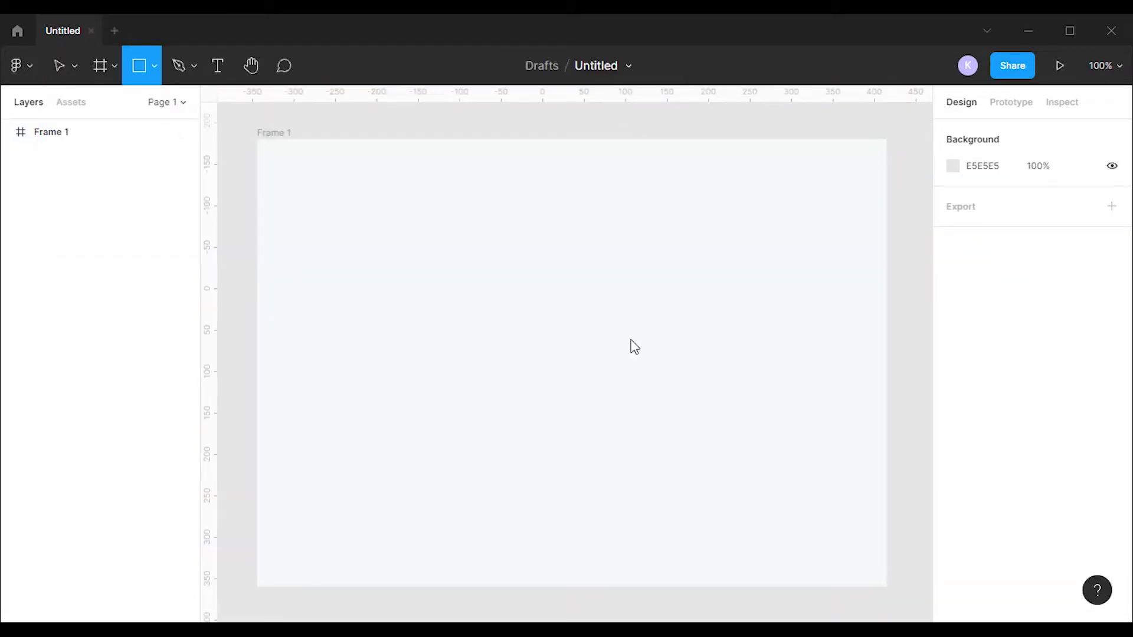
pyautogui.moveTo(457, 226)
pyautogui.mouseDown()
pyautogui.moveTo(534, 437)
pyautogui.moveTo(683, 473)
pyautogui.moveTo(716, 493)
pyautogui.moveTo(711, 509)
pyautogui.mouseUp()
# Eyedrop the frame's F4F9FA colour into the rectangle and set corner radius to 15.
pyautogui.click(953, 495)
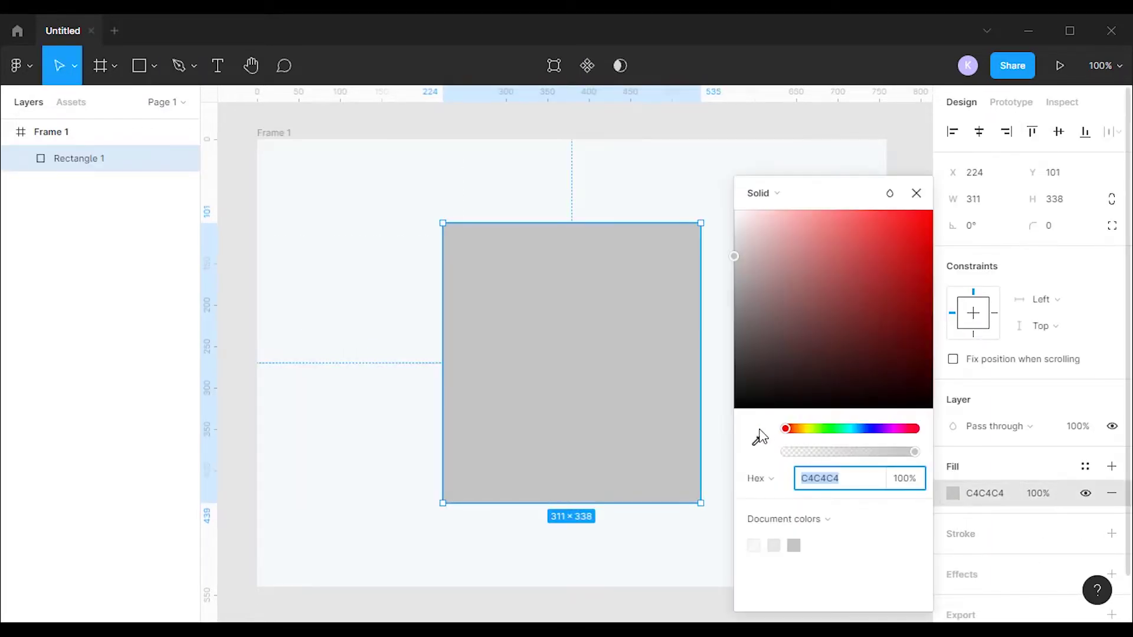
pyautogui.click(370, 225)
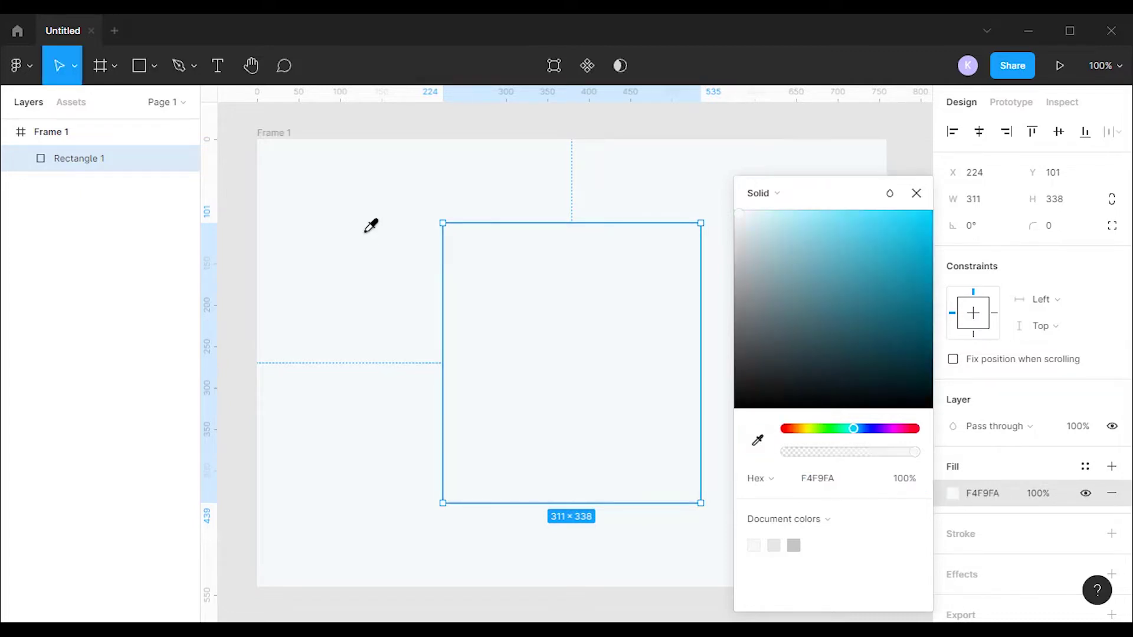
pyautogui.press('Escape')
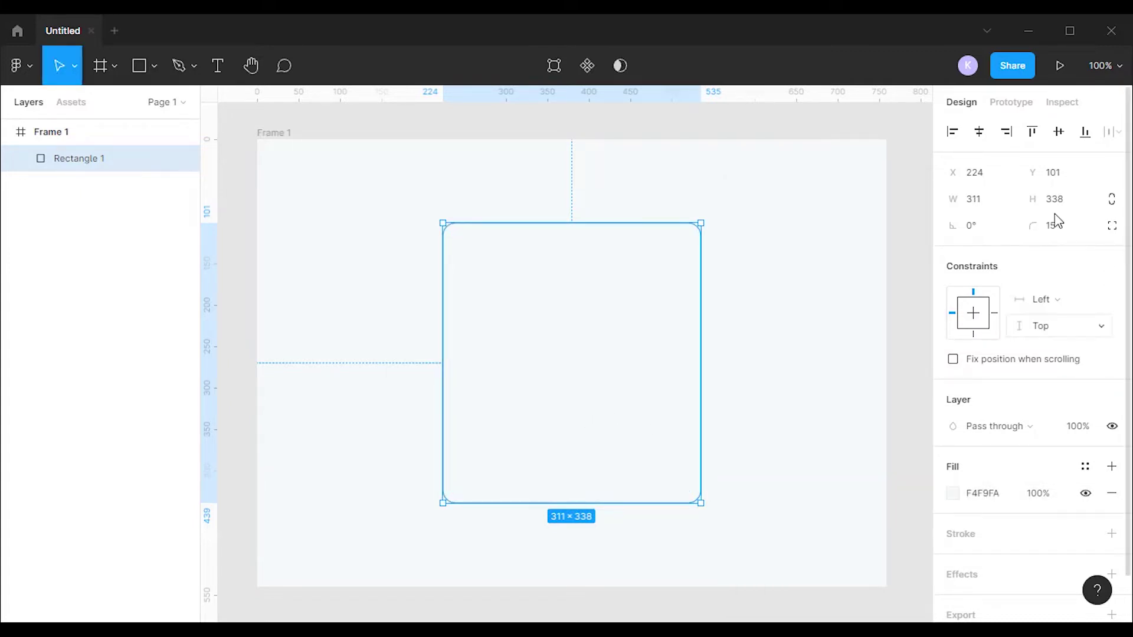
pyautogui.click(1063, 231)
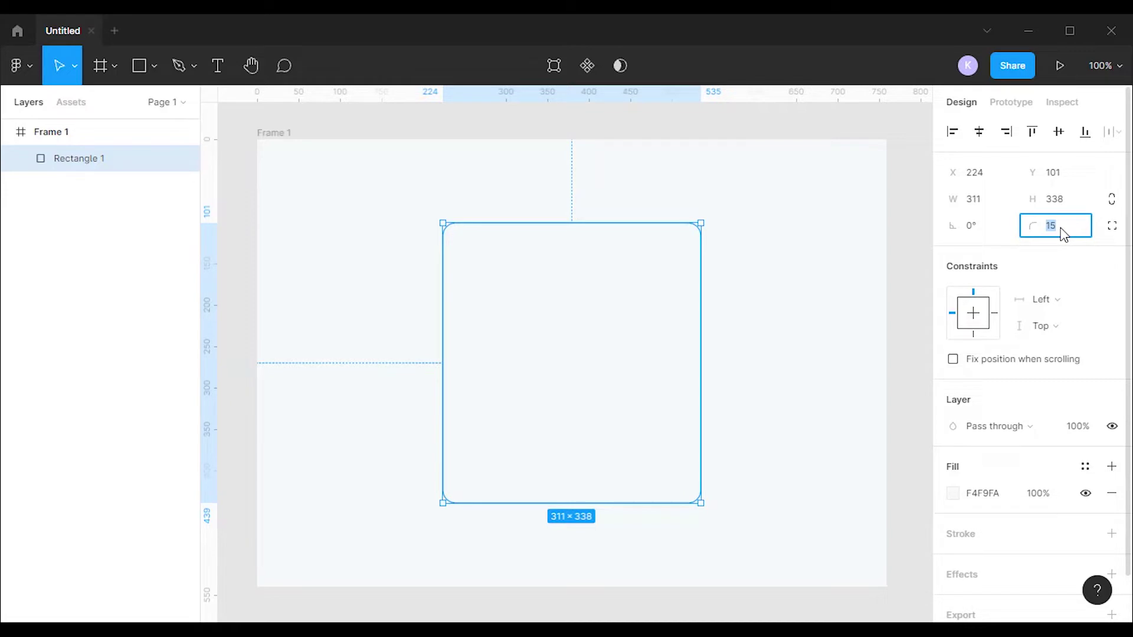
# Confirm the 15 corner radius and add a drop shadow offset X 10, Y 10.
pyautogui.click(534, 275)
pyautogui.scroll(-1, 984, 538)
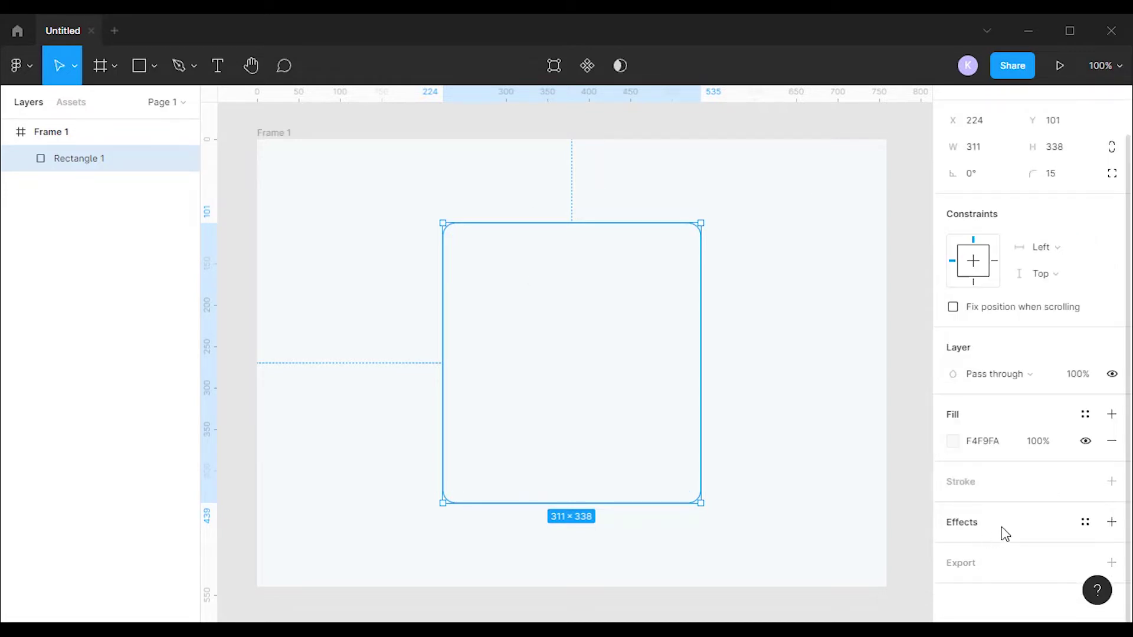
pyautogui.click(1002, 528)
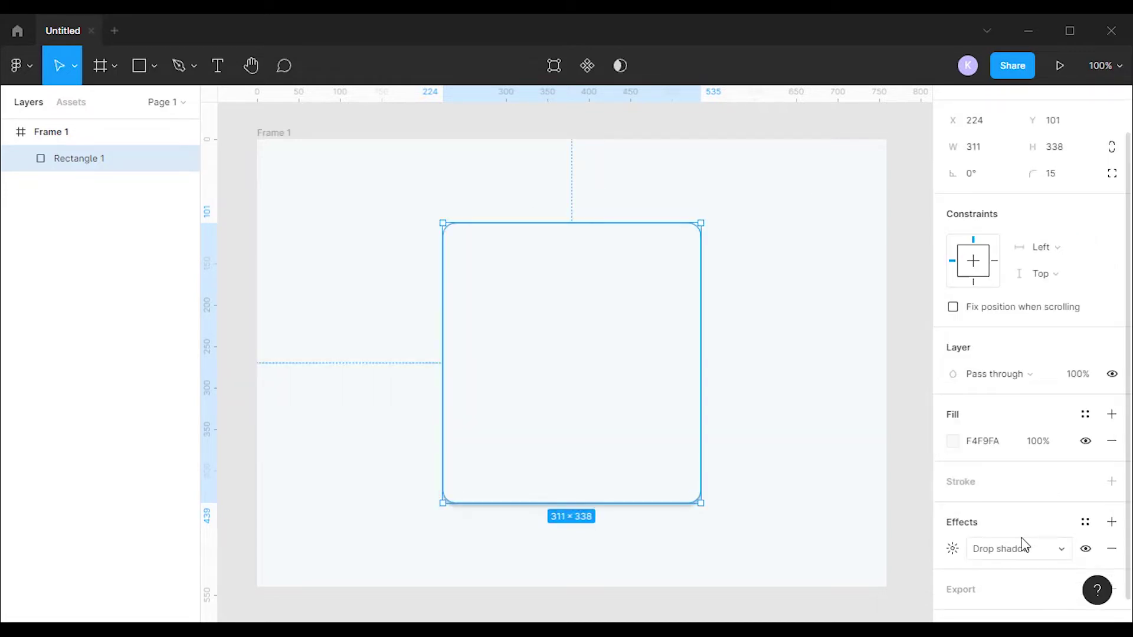
pyautogui.click(953, 549)
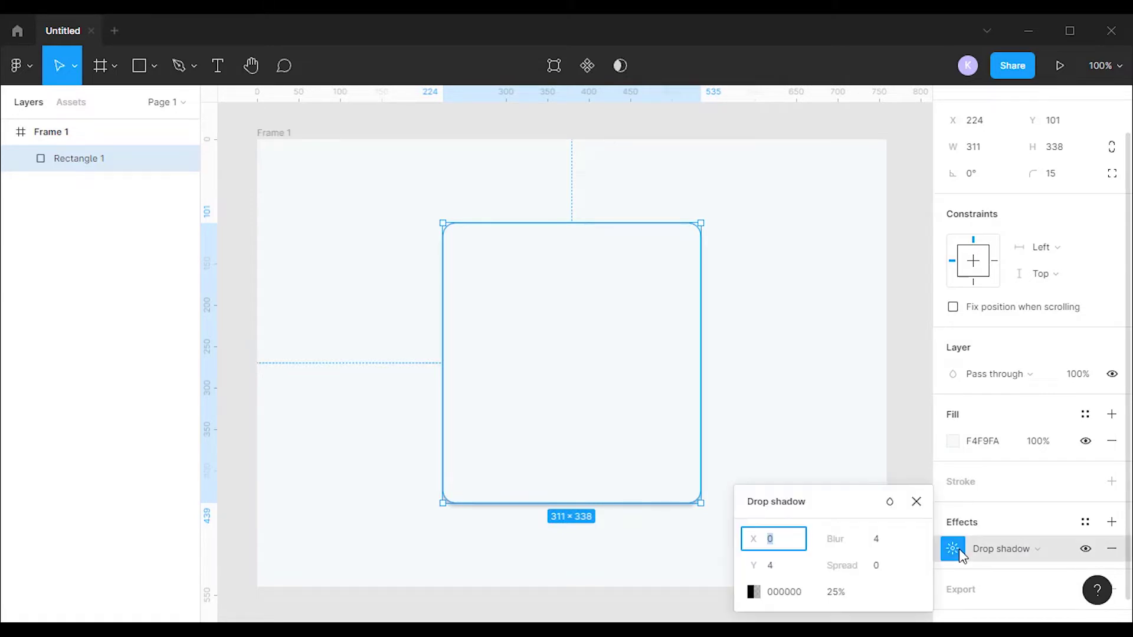
pyautogui.doubleClick(767, 548)
pyautogui.write('10')
pyautogui.click(778, 566)
pyautogui.write('10')
pyautogui.press('Return')
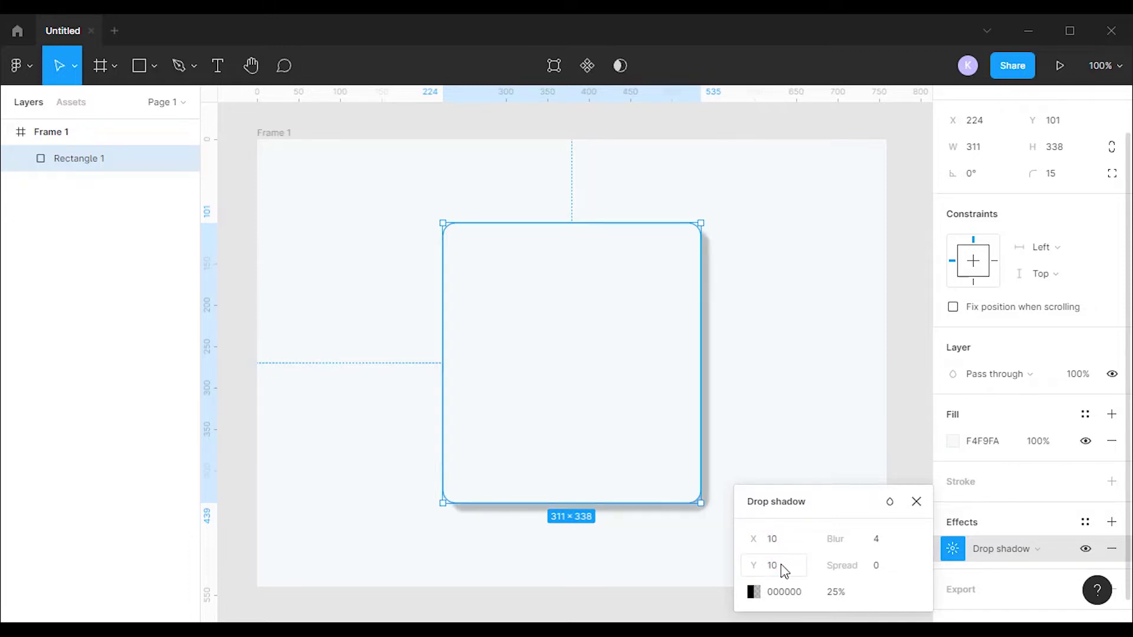
# Set the card shadow's blur to 30 and its black colour to 6% opacity.
pyautogui.click(893, 541)
pyautogui.press('Return')
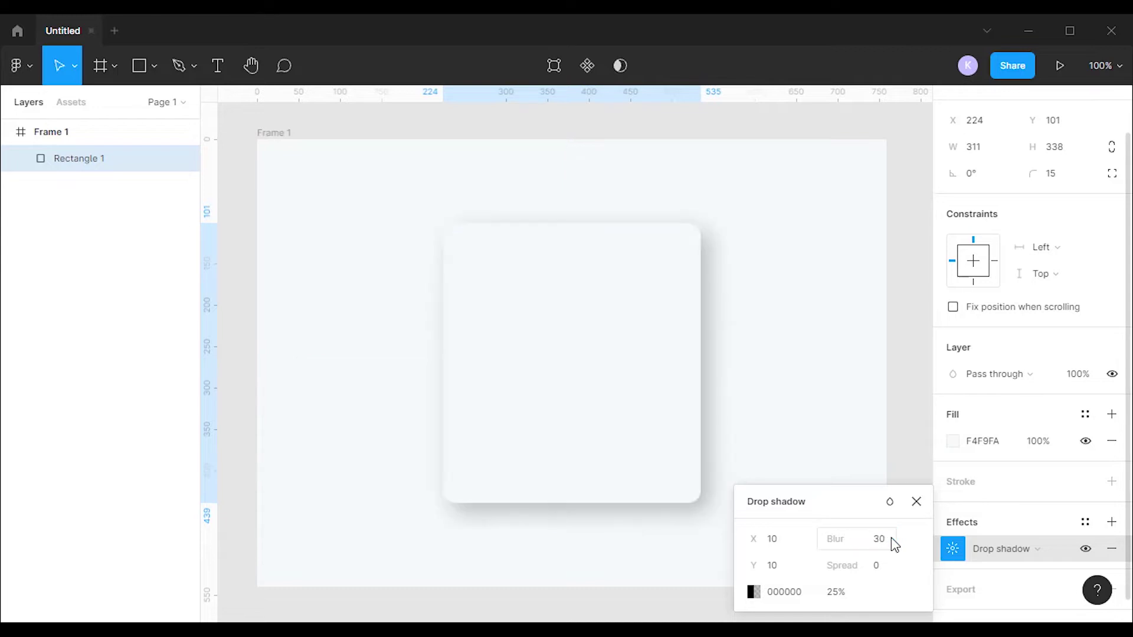
pyautogui.click(754, 592)
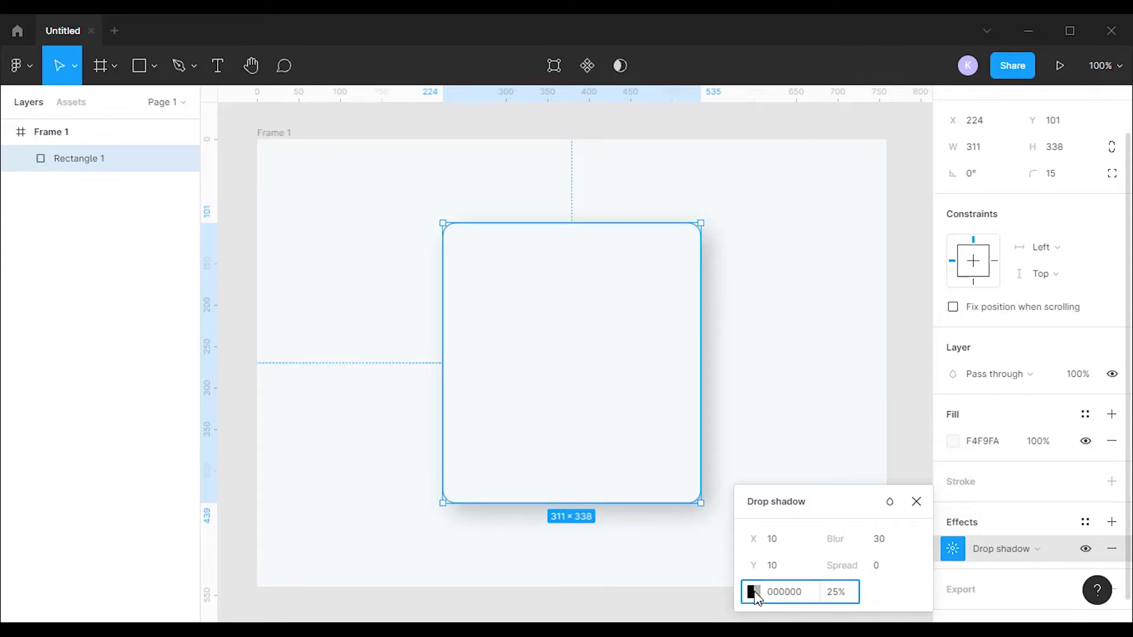
pyautogui.moveTo(620, 453); pyautogui.dragTo(591, 452)
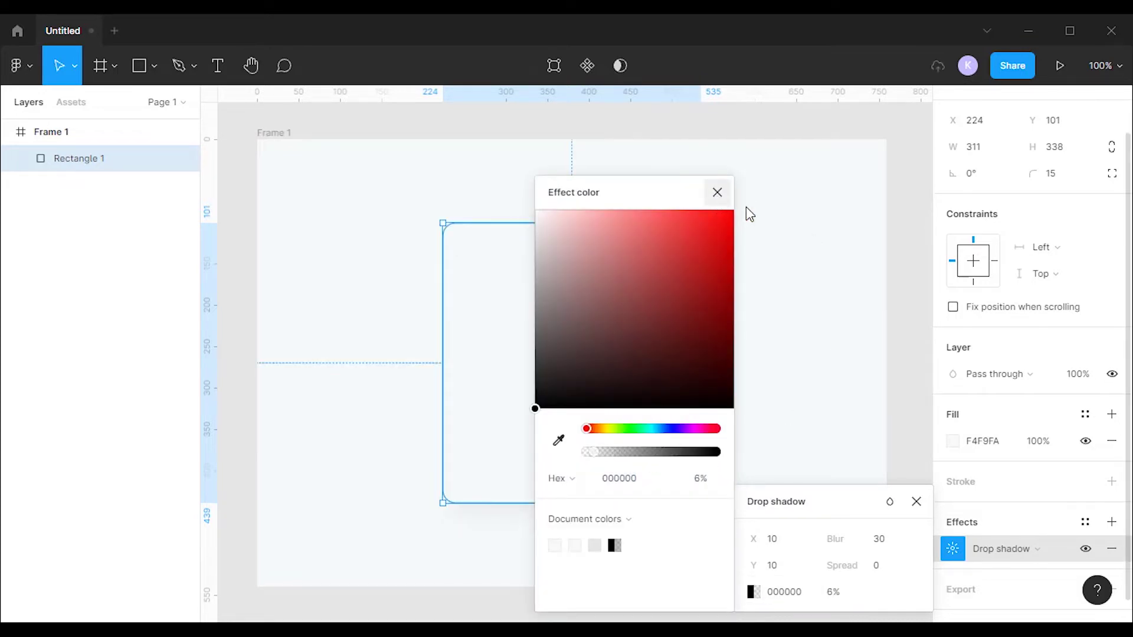
pyautogui.click(906, 303)
# Add a second drop shadow to the card offset X -10, Y -10.
pyautogui.scroll(-1, 1115, 501)
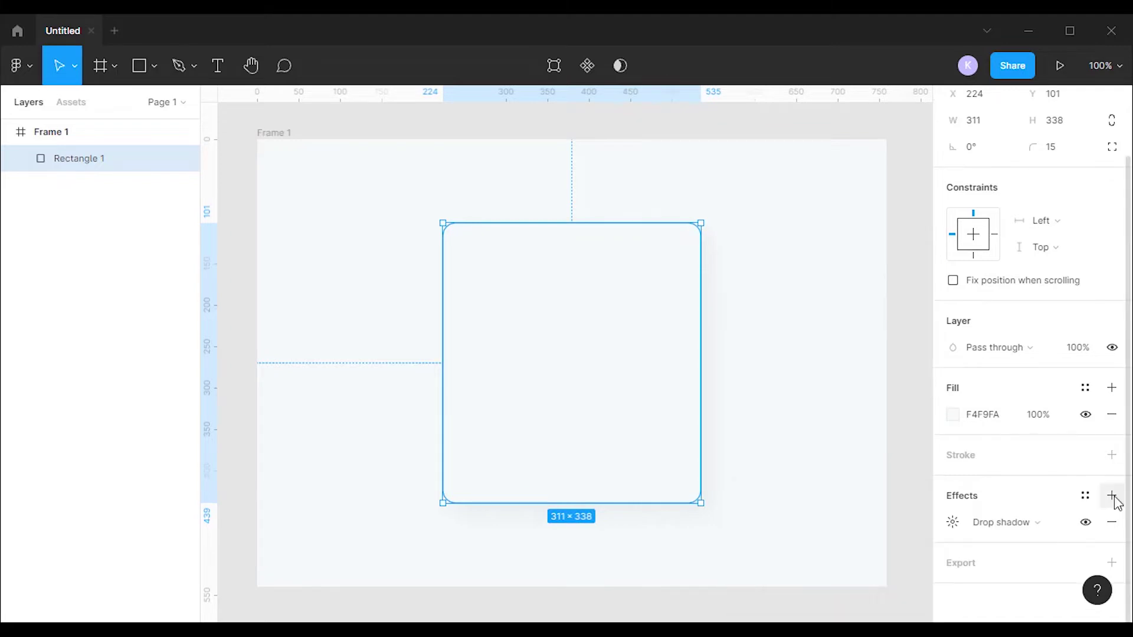
pyautogui.click(1114, 497)
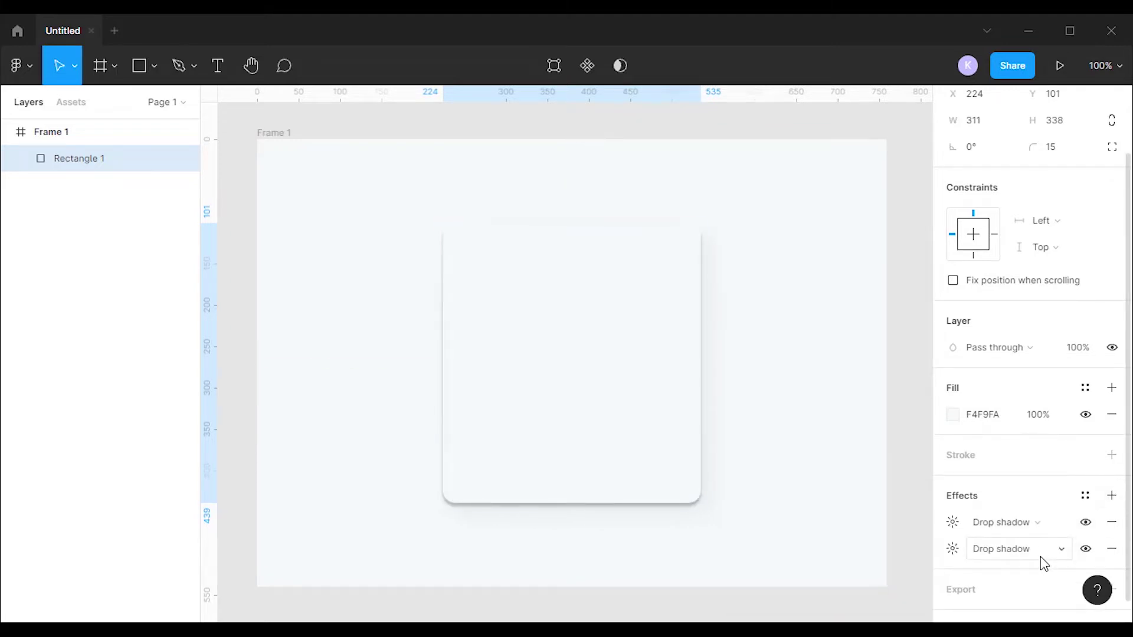
pyautogui.click(953, 522)
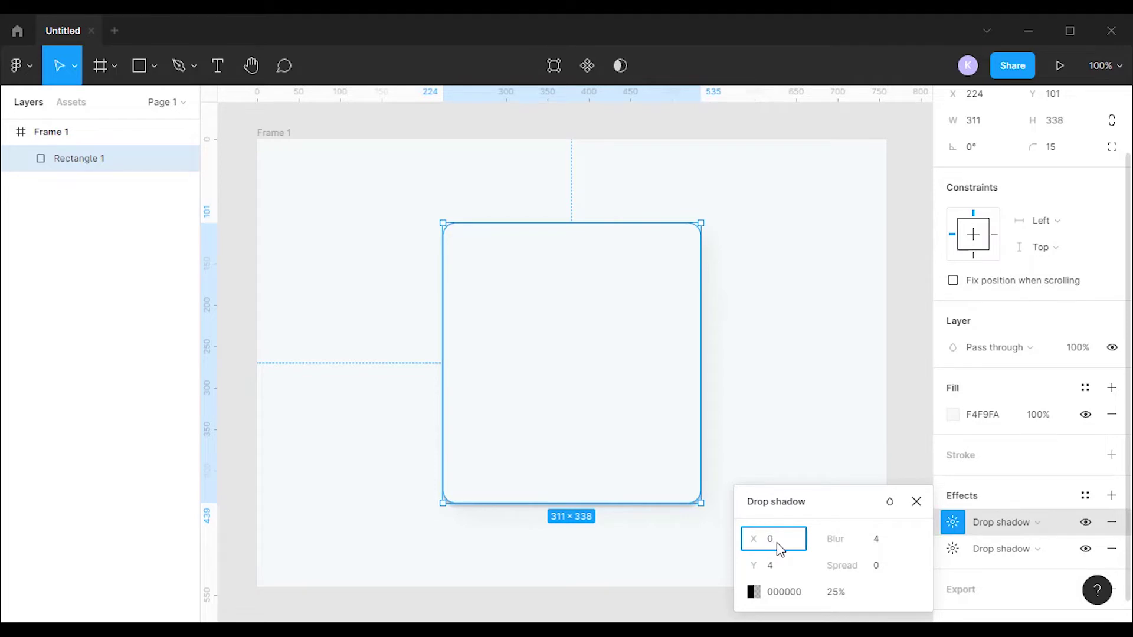
pyautogui.write('-10')
pyautogui.click(785, 575)
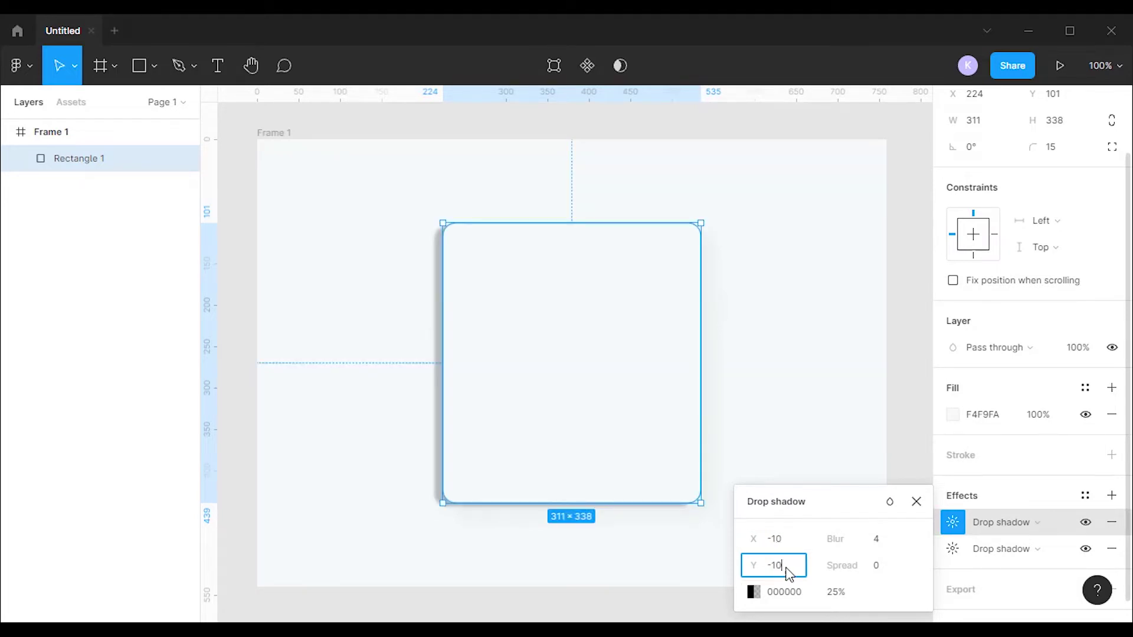
pyautogui.press('Return')
# Make the second shadow white FFFFFF at 100% opacity with blur 30.
pyautogui.click(753, 592)
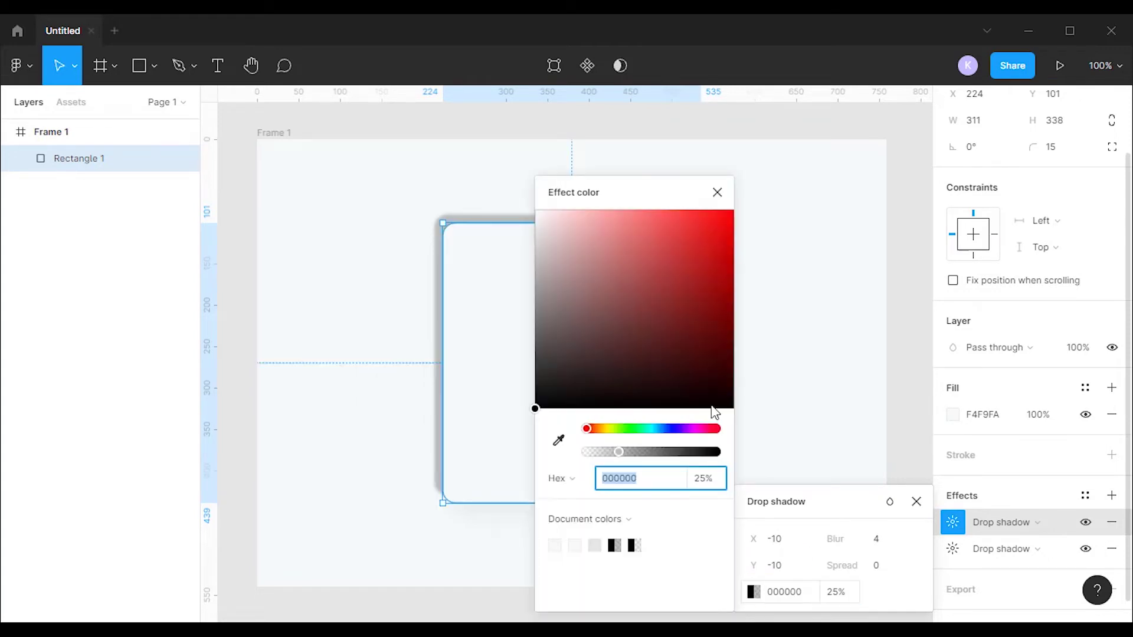
pyautogui.moveTo(533, 217); pyautogui.dragTo(523, 210)
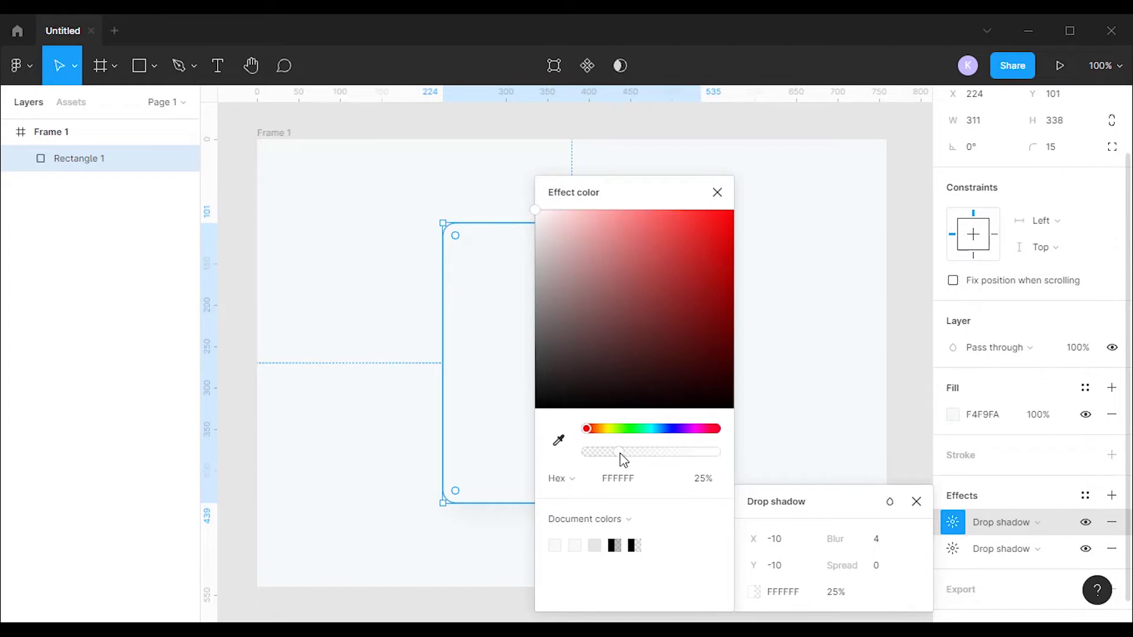
pyautogui.click(717, 454)
pyautogui.click(894, 544)
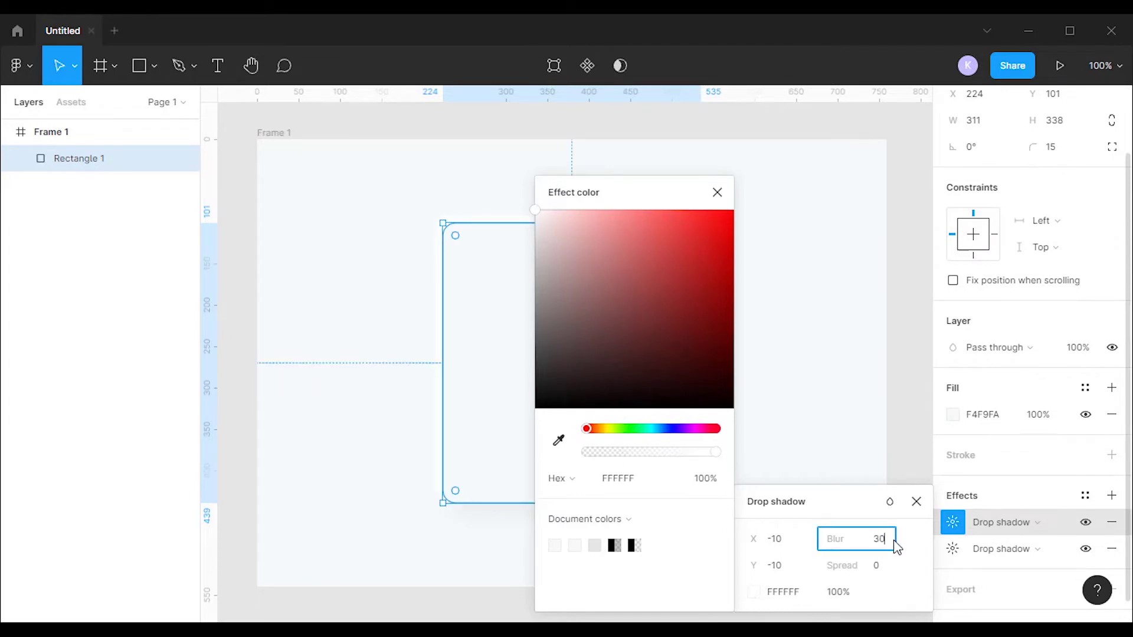
pyautogui.press('Return')
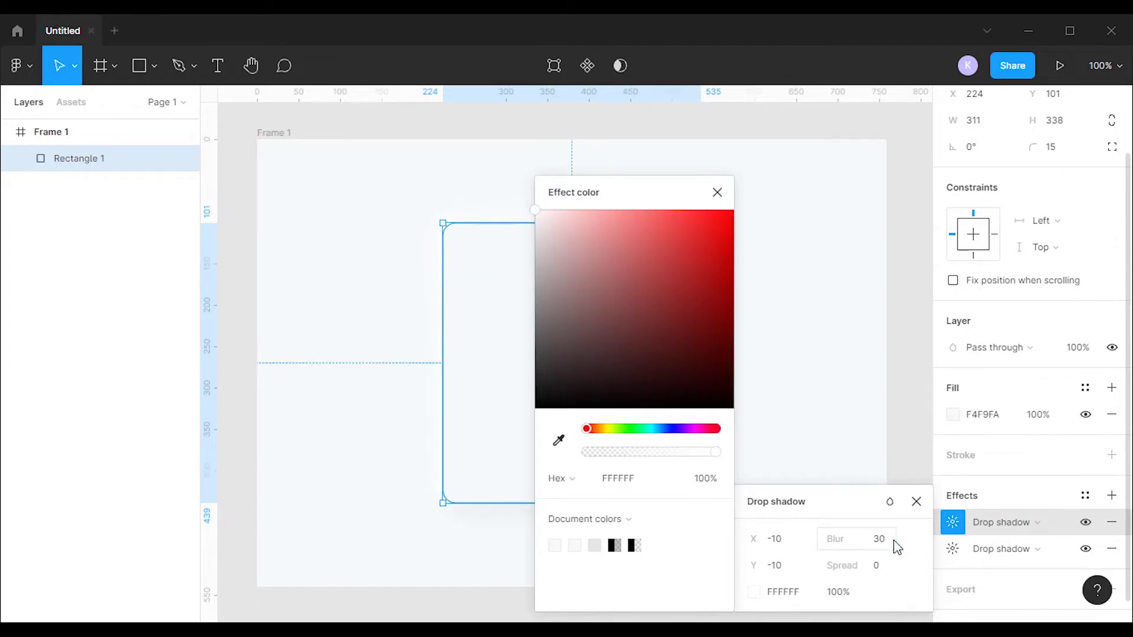
pyautogui.click(754, 247)
pyautogui.click(792, 401)
pyautogui.scroll(-1, 831, 392)
pyautogui.scroll(-1, 831, 392)
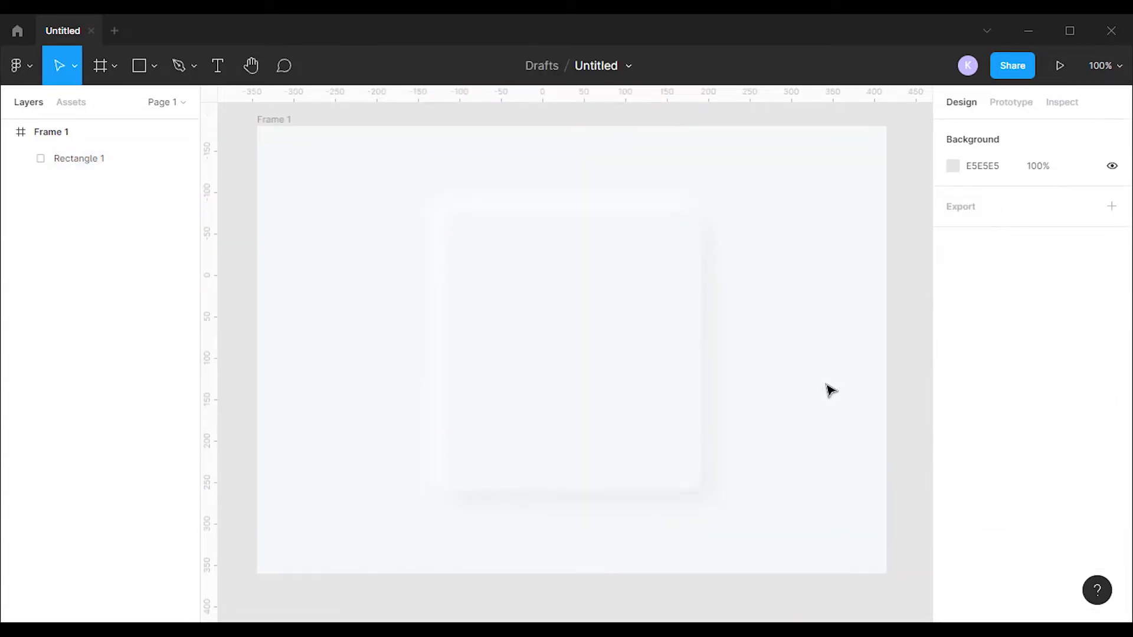
pyautogui.scroll(-1, 832, 377)
pyautogui.scroll(-1, 831, 373)
pyautogui.click(667, 306)
pyautogui.scroll(-1, 795, 378)
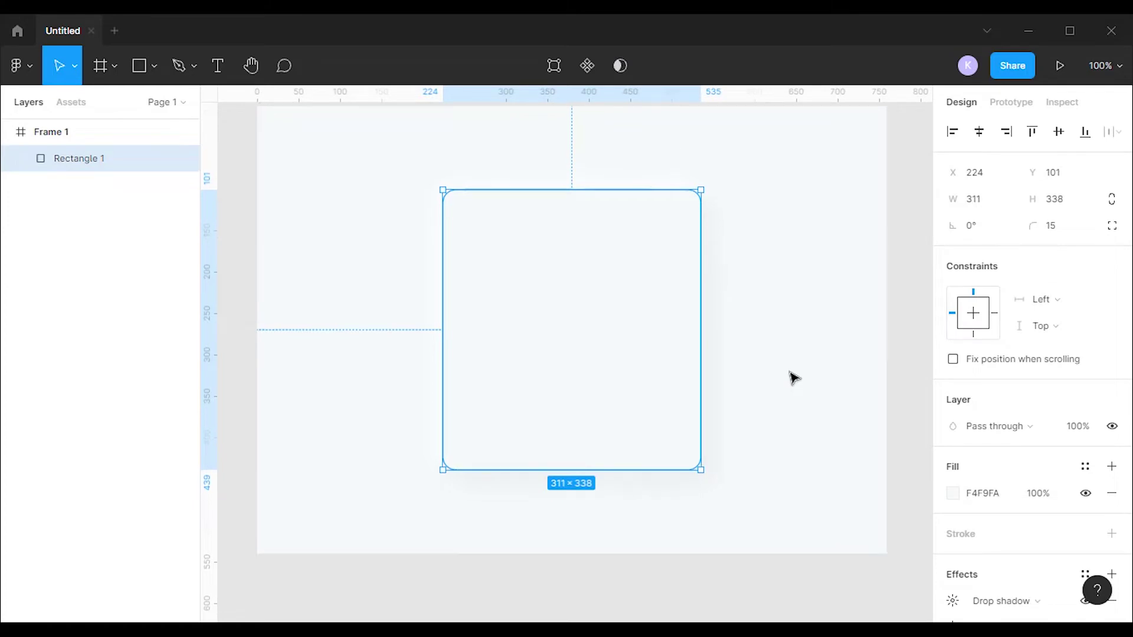
# Draw a 105×105 Ellipse 1 near the card's top centre and start eyedropping its fill.
pyautogui.click(152, 64)
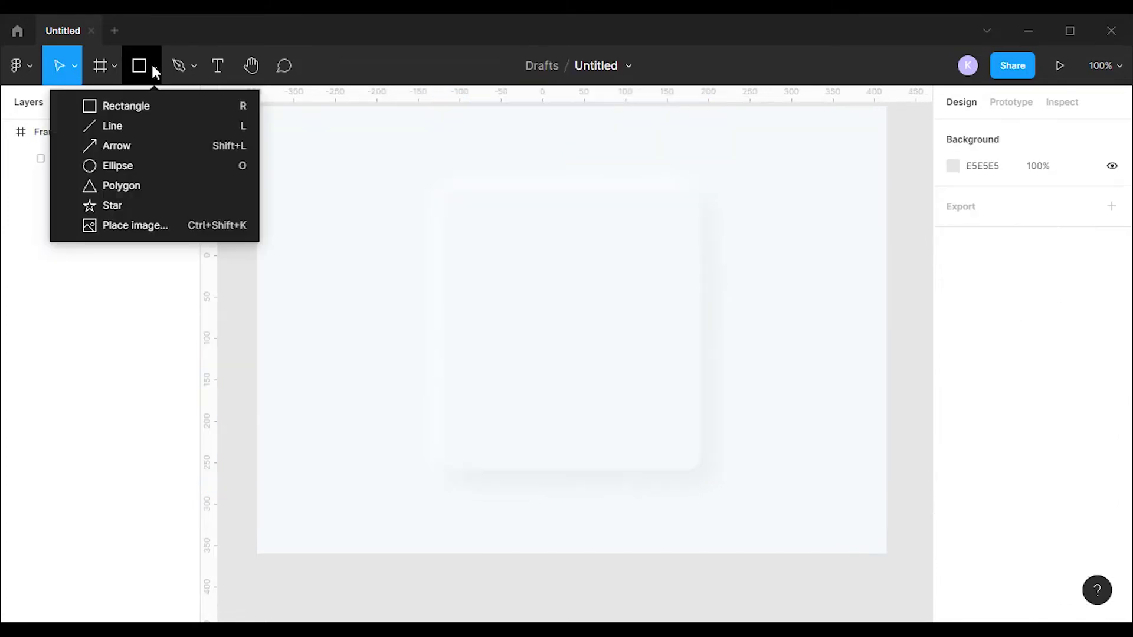
pyautogui.click(90, 166)
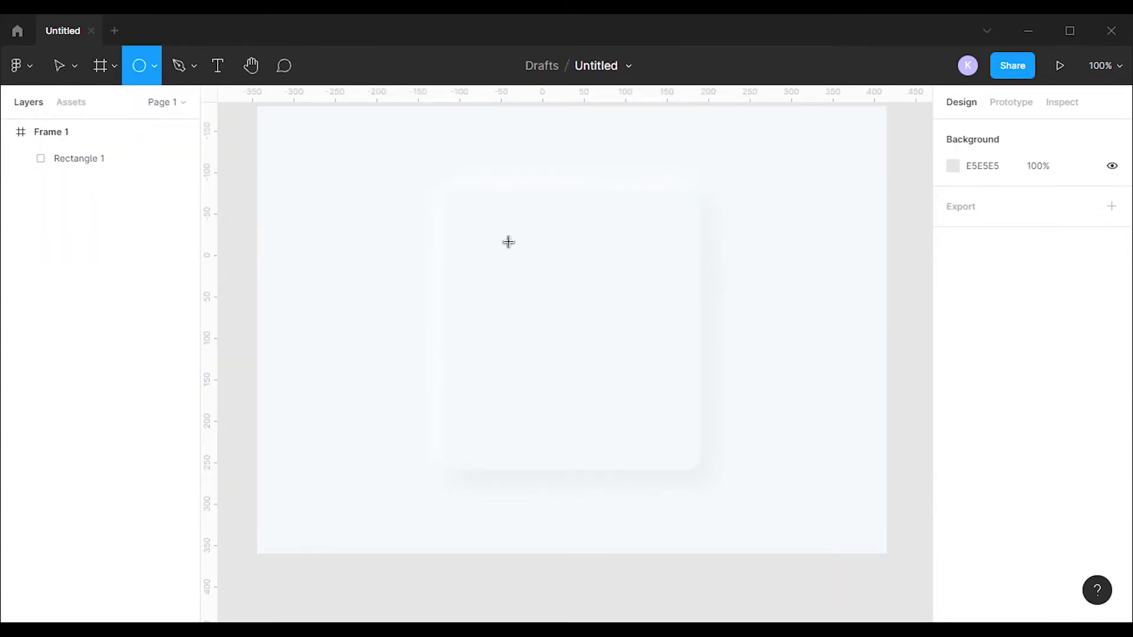
pyautogui.moveTo(522, 224)
pyautogui.mouseDown()
pyautogui.moveTo(609, 321)
pyautogui.moveTo(630, 309)
pyautogui.moveTo(609, 316)
pyautogui.mouseUp()
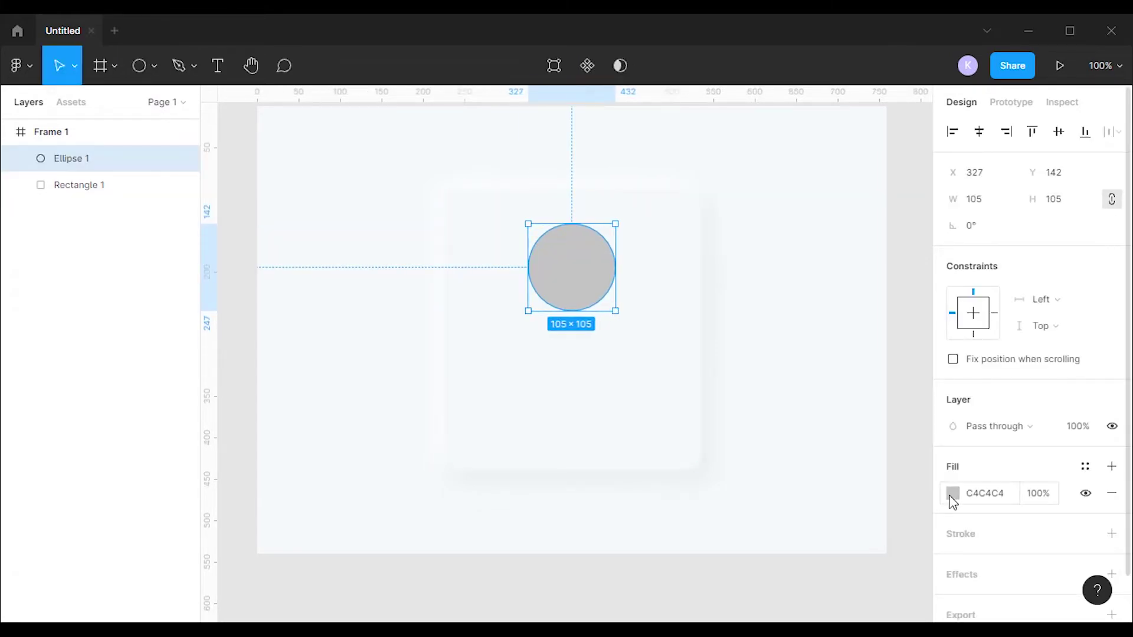
pyautogui.click(953, 494)
pyautogui.click(757, 440)
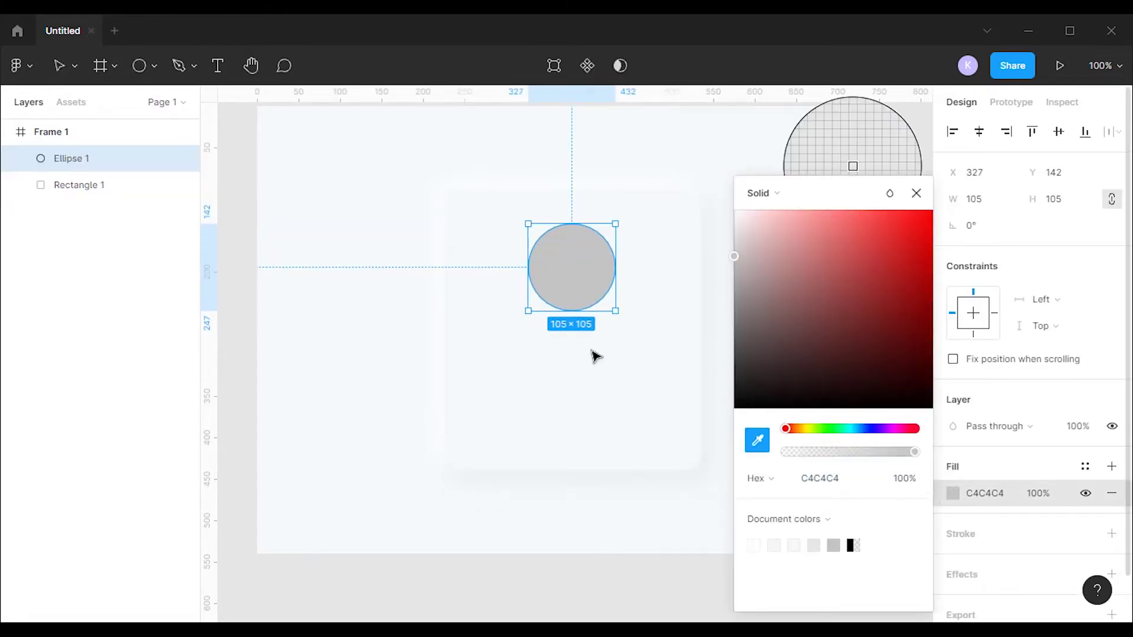
# Fill the circle with F4F9FA and add a drop shadow offset X 8, Y 8.
pyautogui.click(618, 344)
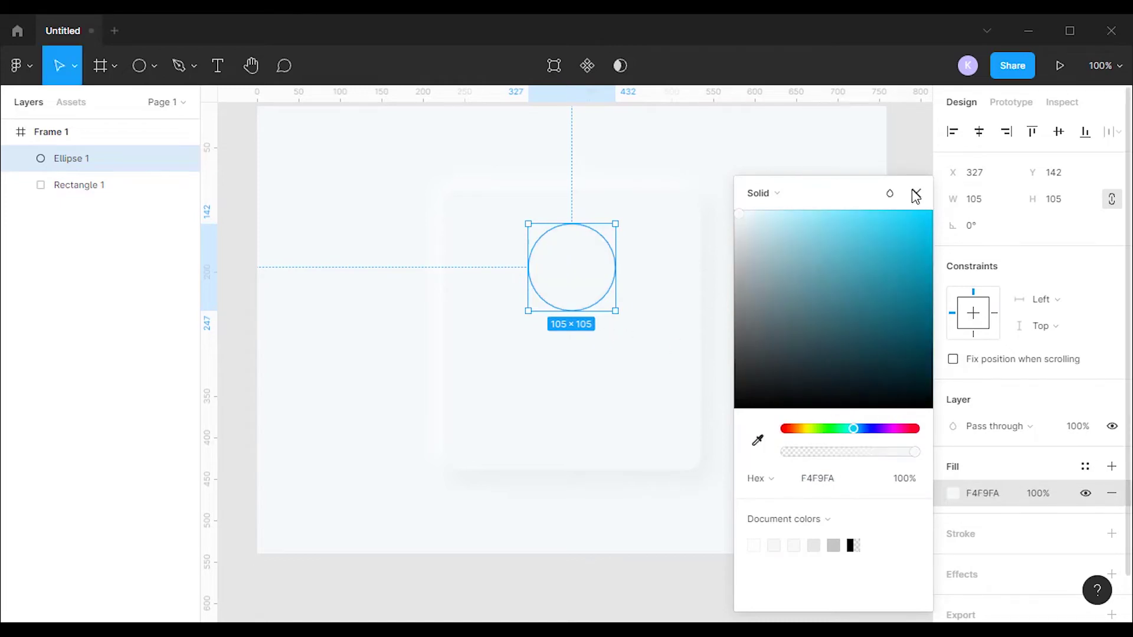
pyautogui.click(916, 194)
pyautogui.click(992, 577)
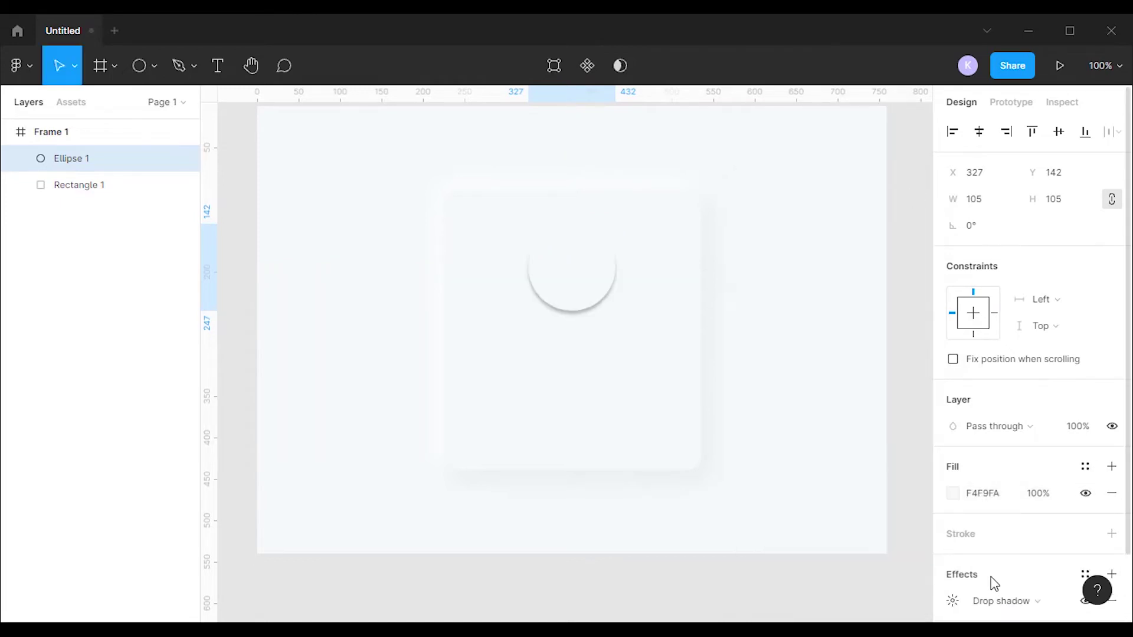
pyautogui.scroll(-3, 1027, 534)
pyautogui.click(953, 522)
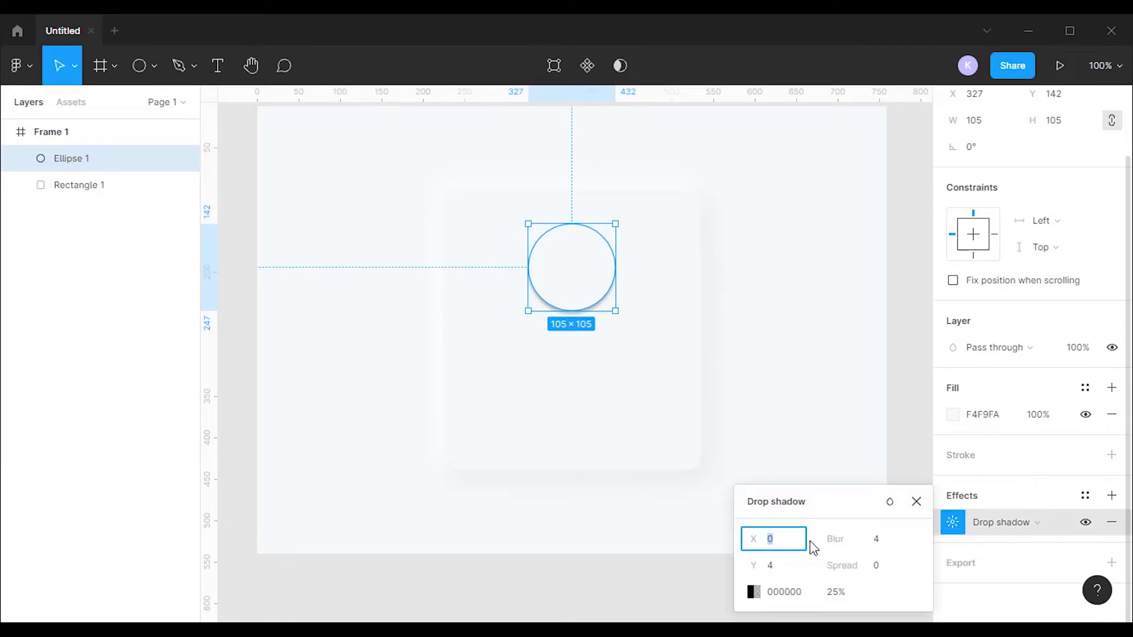
pyautogui.write('8')
pyautogui.press('Return')
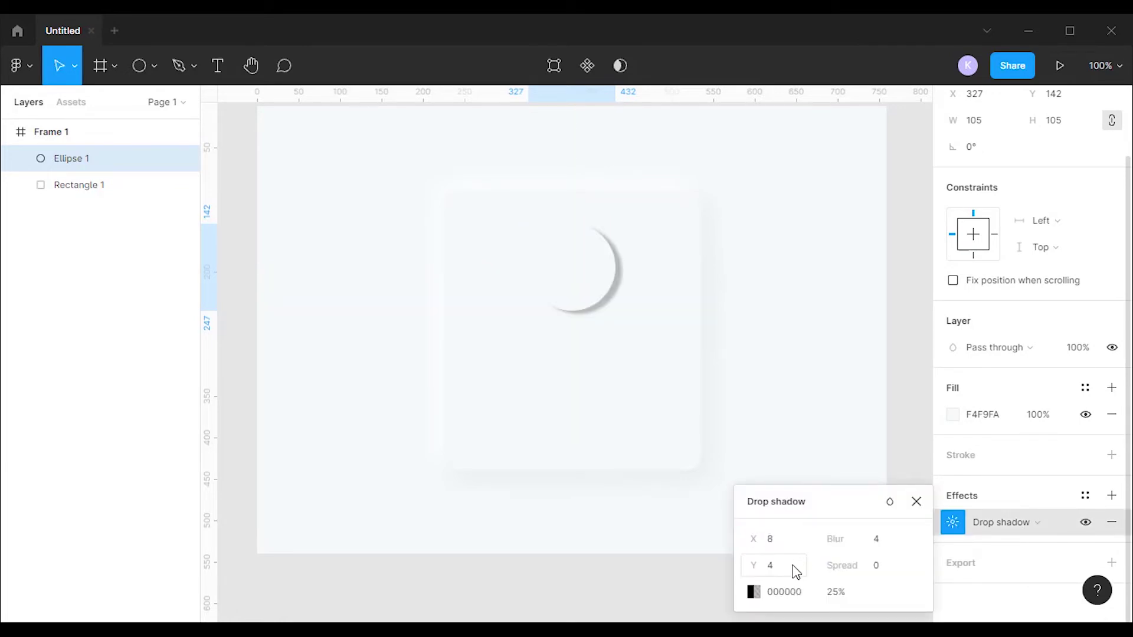
pyautogui.click(796, 572)
# Set the circle shadow's blur to 25 and colour to white FFFFFF at 71%.
pyautogui.click(887, 552)
pyautogui.write('25')
pyautogui.press('Return')
pyautogui.click(753, 592)
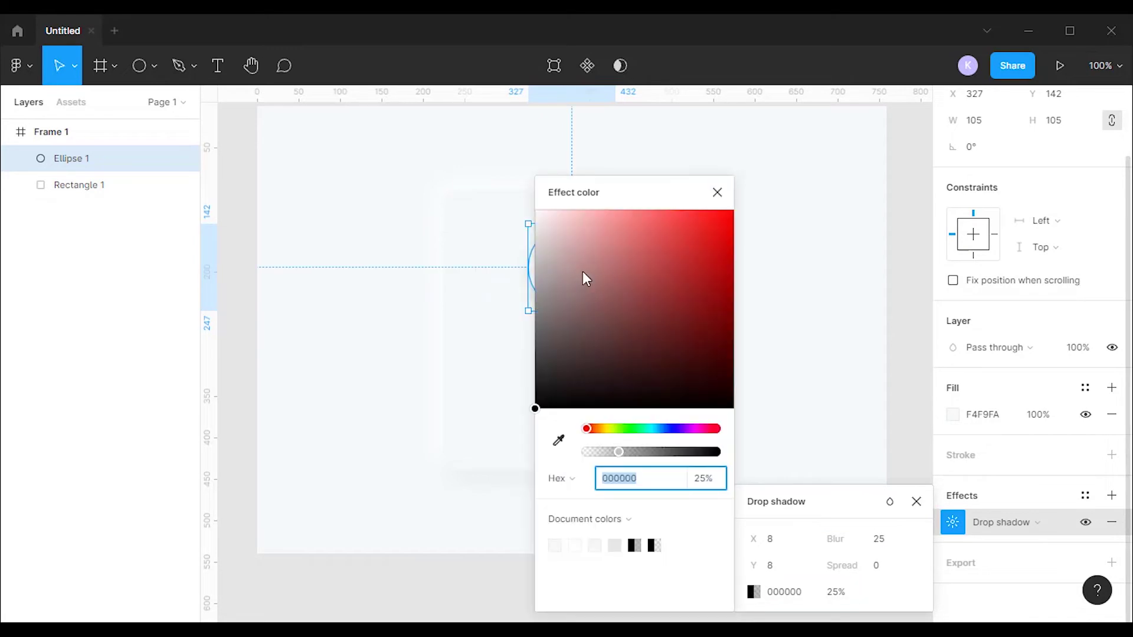
pyautogui.write('FFFFFF')
pyautogui.press('Return')
pyautogui.moveTo(868, 413); pyautogui.dragTo(899, 415)
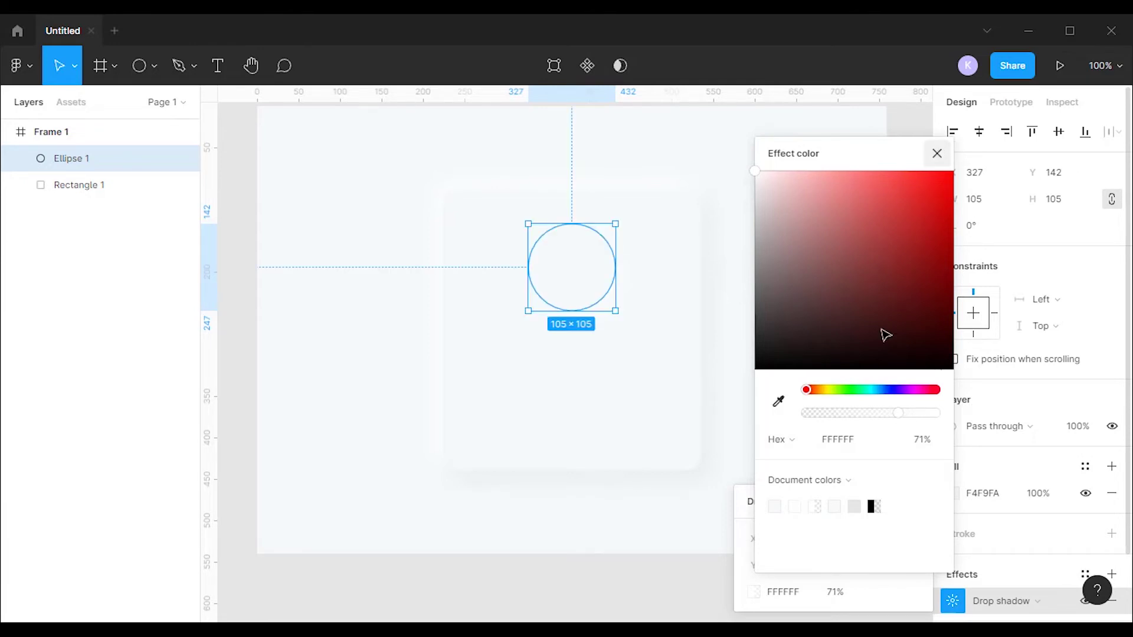
pyautogui.press('Escape')
# Add a second circle drop shadow at X -8, Y -8 with blur 25.
pyautogui.click(919, 505)
pyautogui.scroll(-2, 1113, 504)
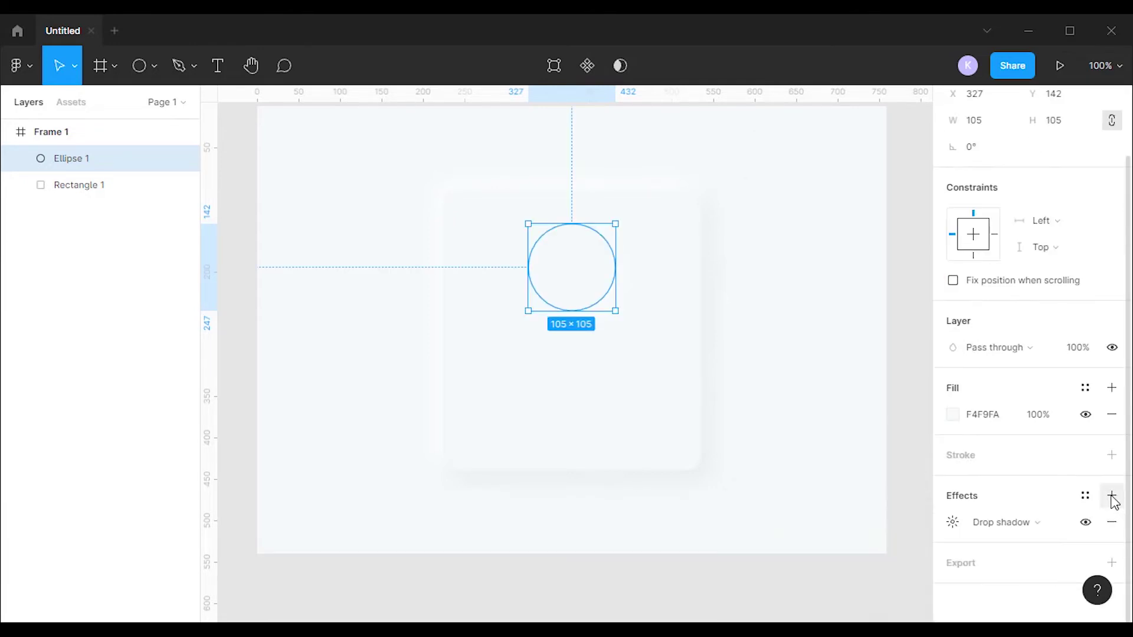
pyautogui.click(1113, 499)
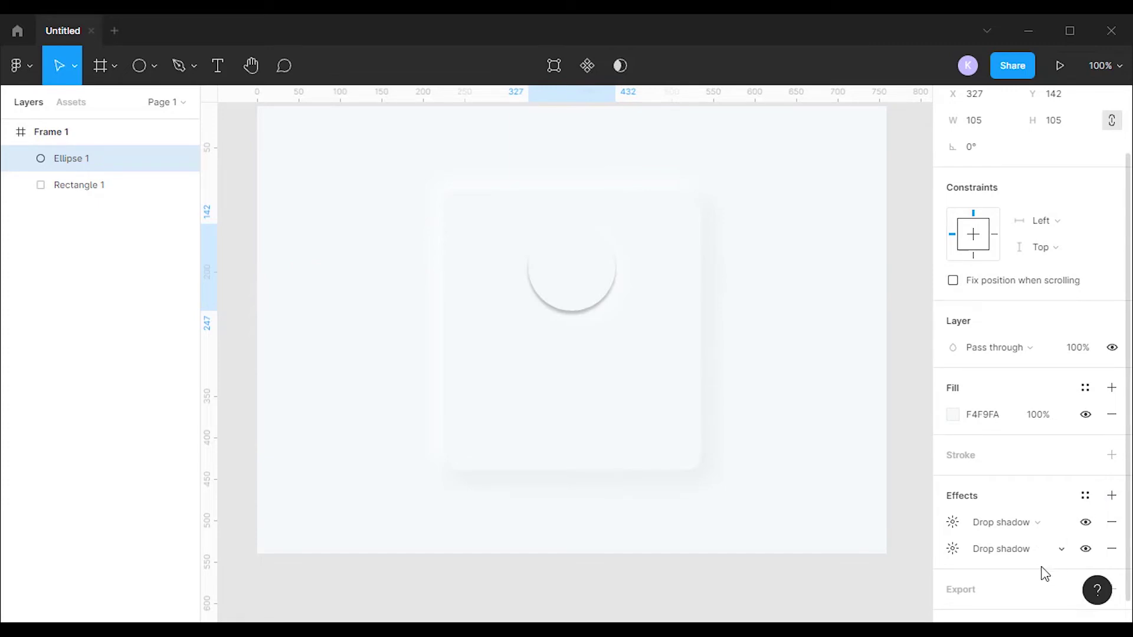
pyautogui.click(953, 523)
pyautogui.write('-8')
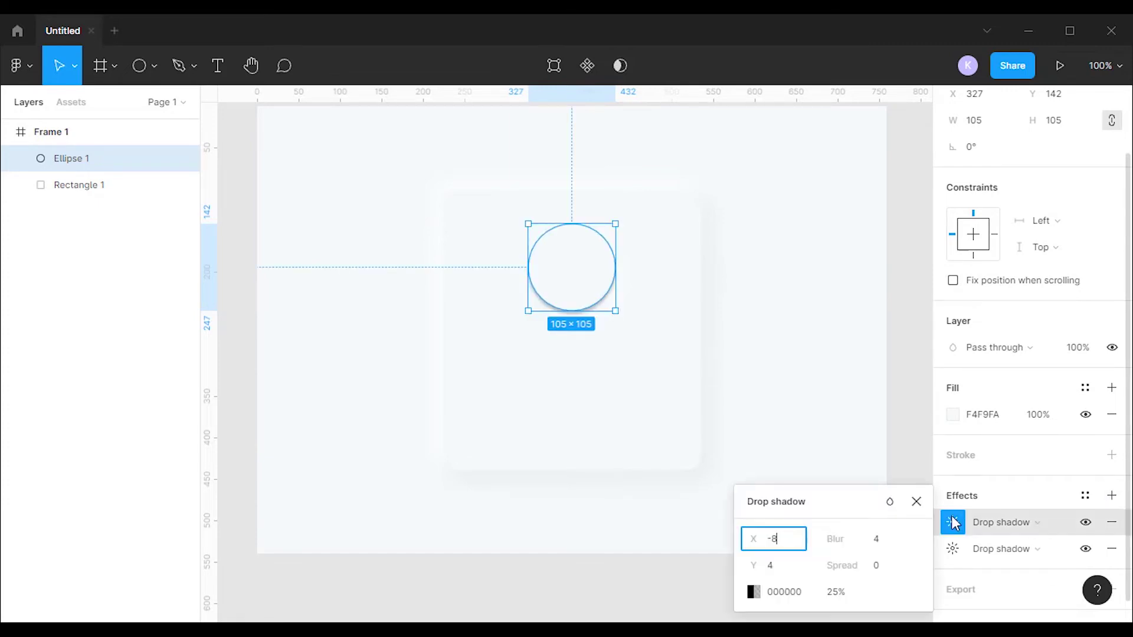
pyautogui.click(794, 566)
pyautogui.write('-')
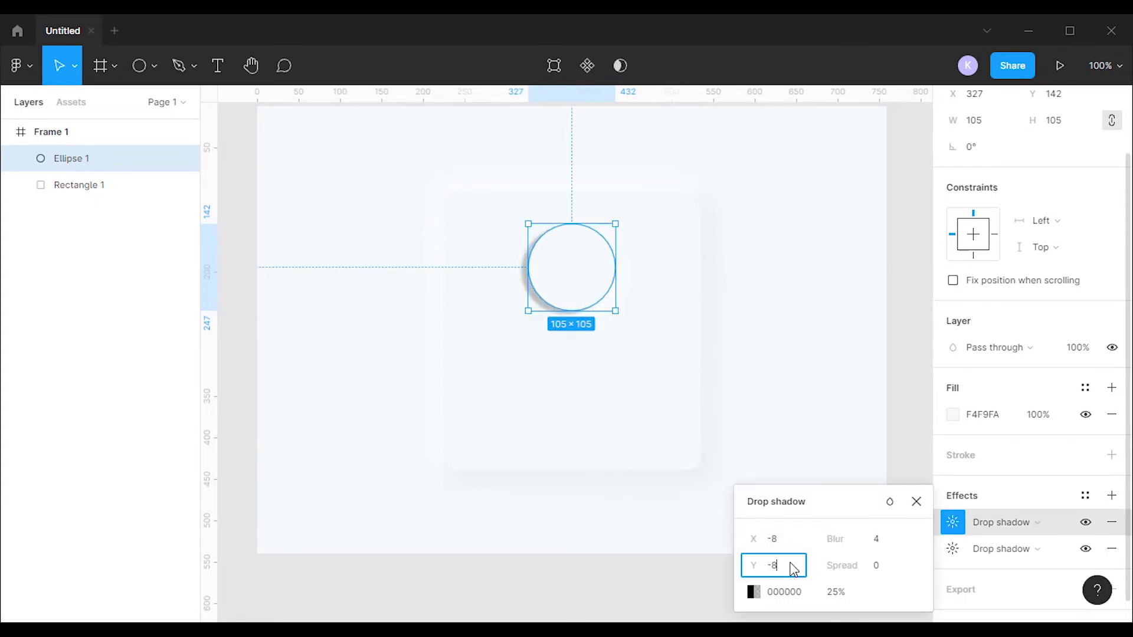
pyautogui.write('8')
pyautogui.click(883, 546)
pyautogui.write('25')
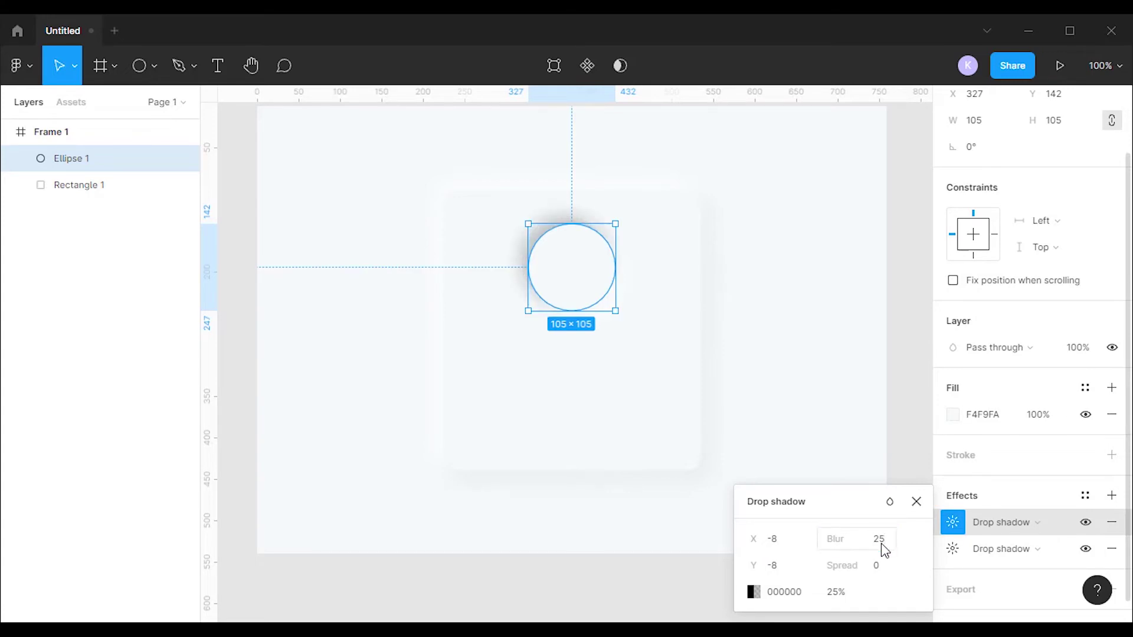
# Lower the second shadow's black 000000 colour to 3% opacity.
pyautogui.click(754, 592)
pyautogui.moveTo(638, 194); pyautogui.dragTo(876, 171)
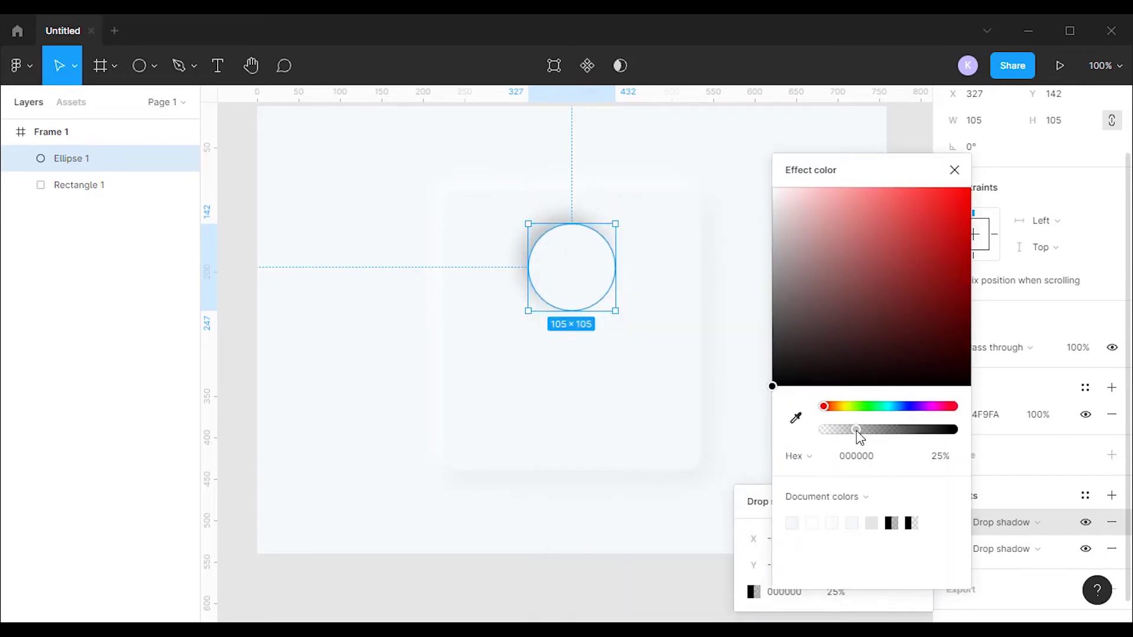
pyautogui.moveTo(857, 431); pyautogui.dragTo(832, 430)
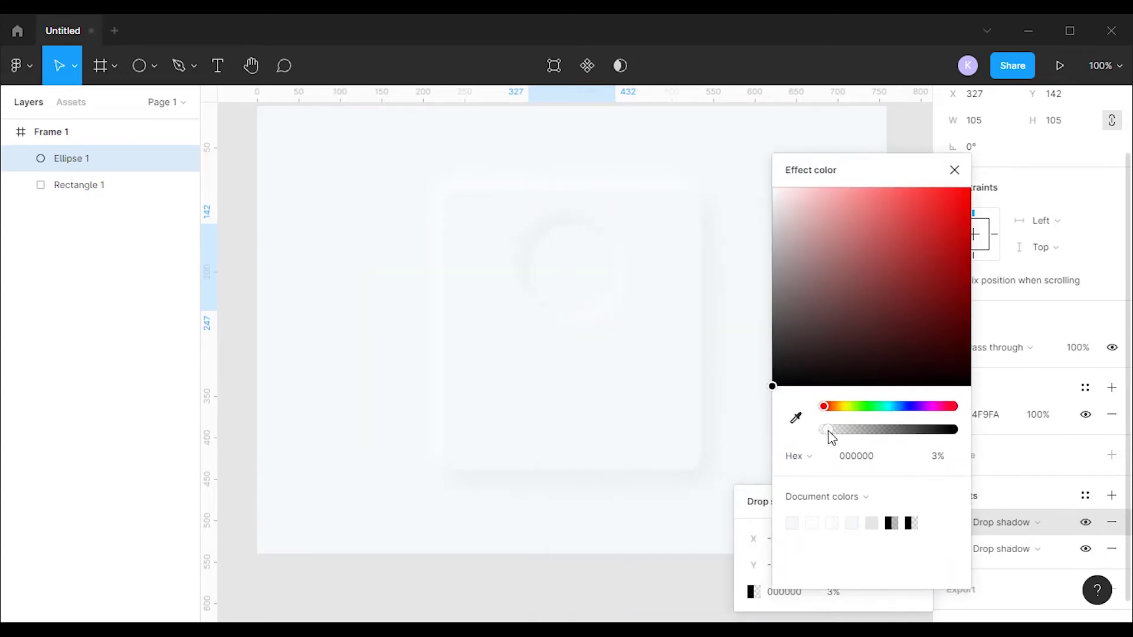
pyautogui.click(954, 170)
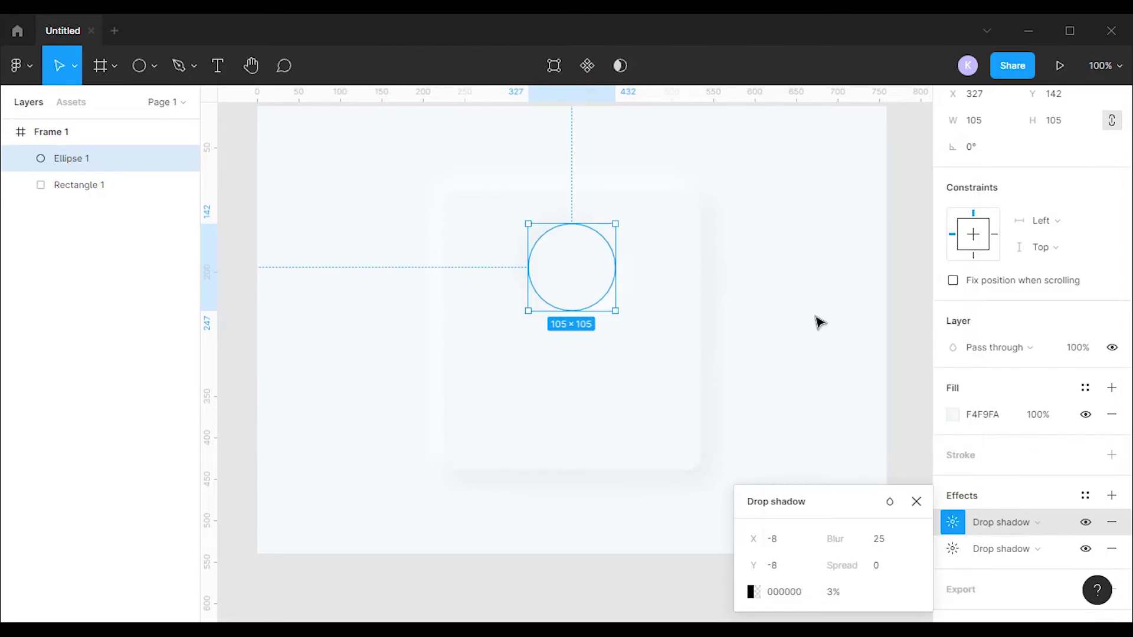
pyautogui.press('Escape')
# Add a third effect as an inner shadow at X 4, Y 4 with blur 8.
pyautogui.click(1112, 494)
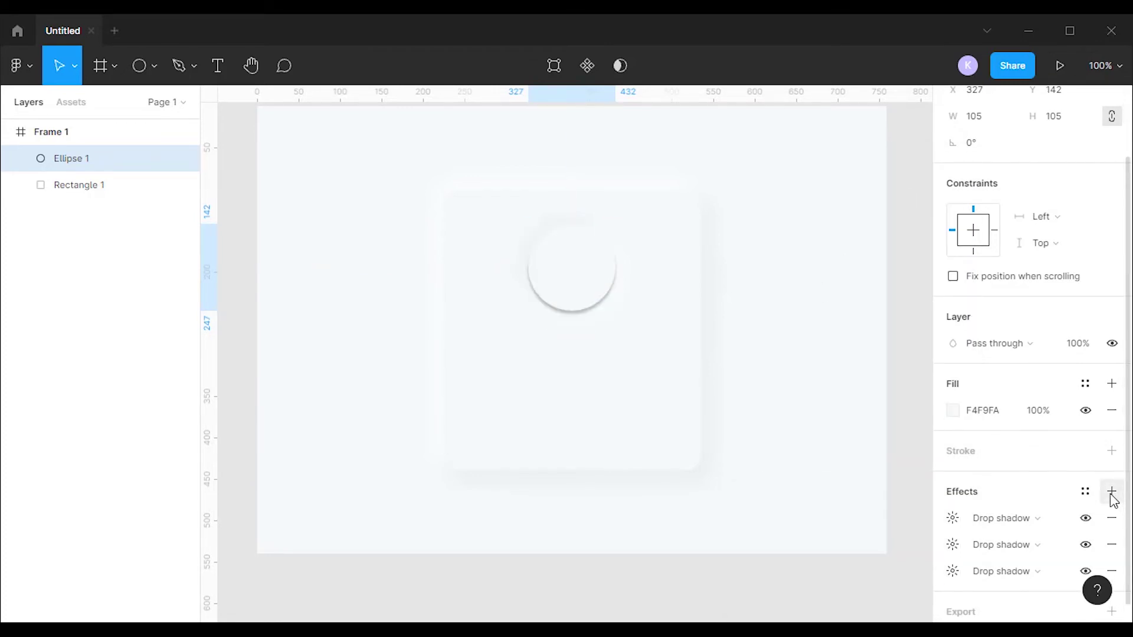
pyautogui.click(1034, 522)
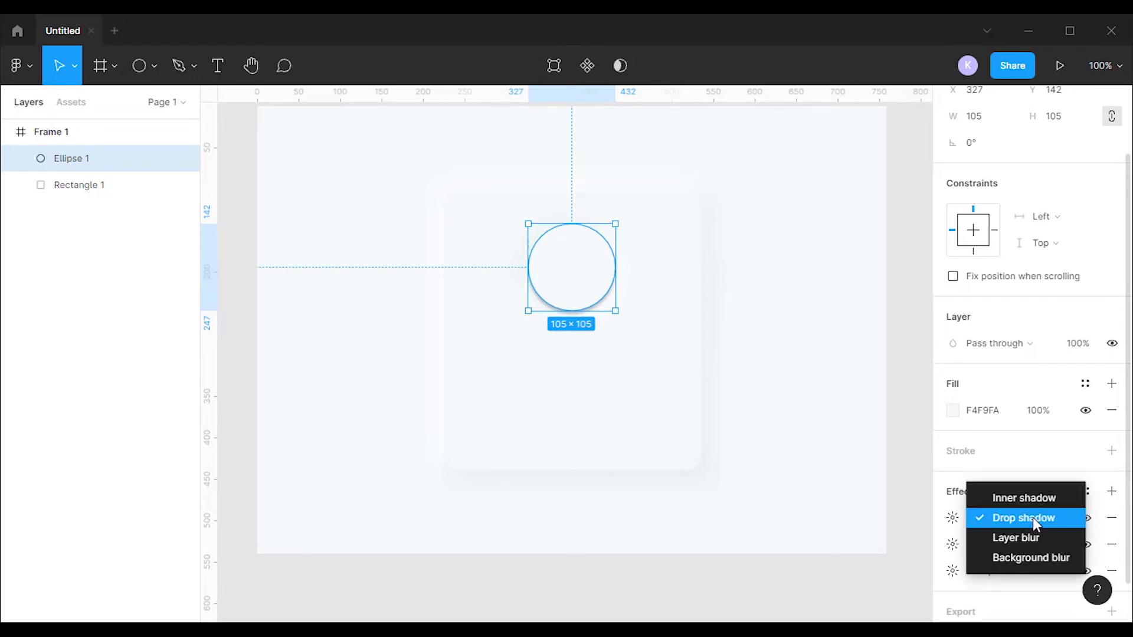
pyautogui.click(1018, 497)
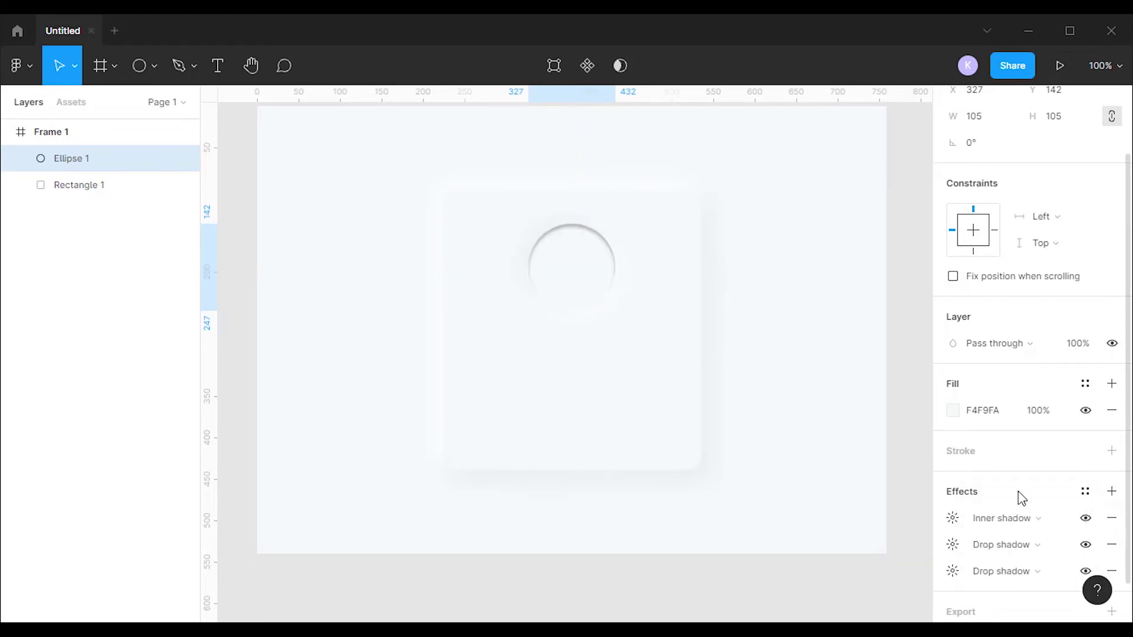
pyautogui.click(953, 520)
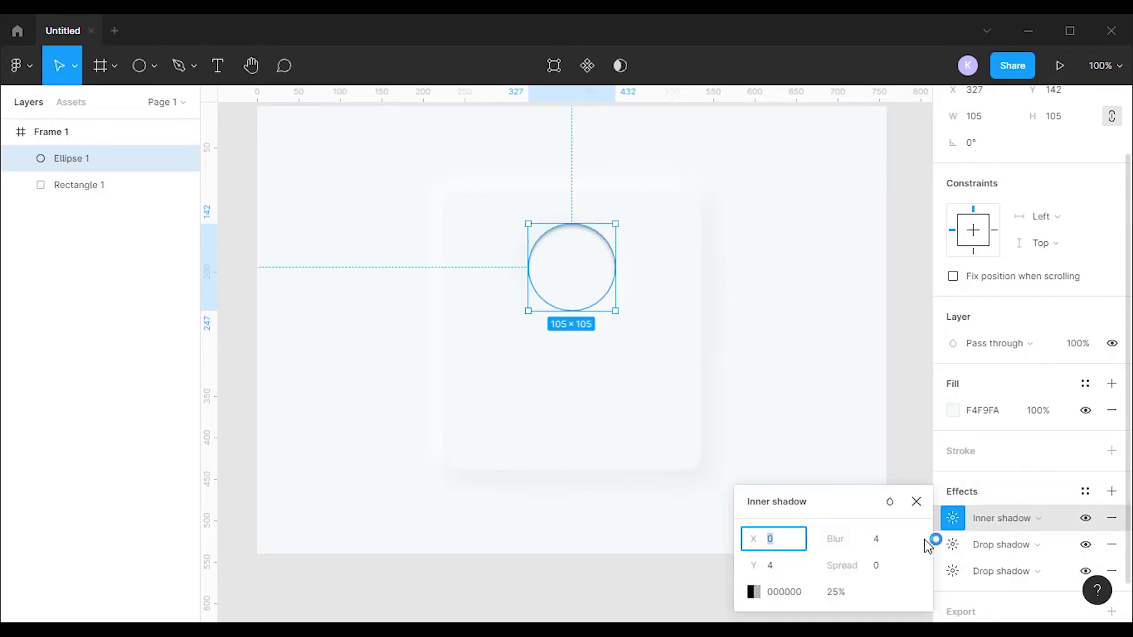
pyautogui.press('Tab')
pyautogui.write('8')
pyautogui.press('Return')
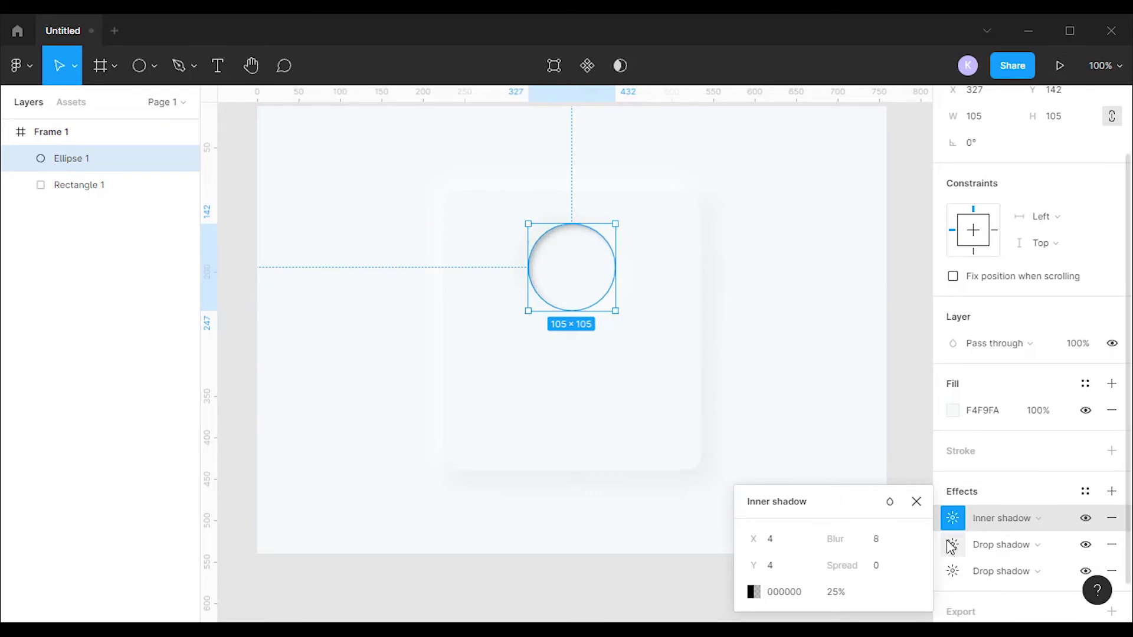
# Lower the inner shadow's black 000000 colour to 10% opacity.
pyautogui.click(754, 592)
pyautogui.moveTo(617, 202); pyautogui.dragTo(870, 196)
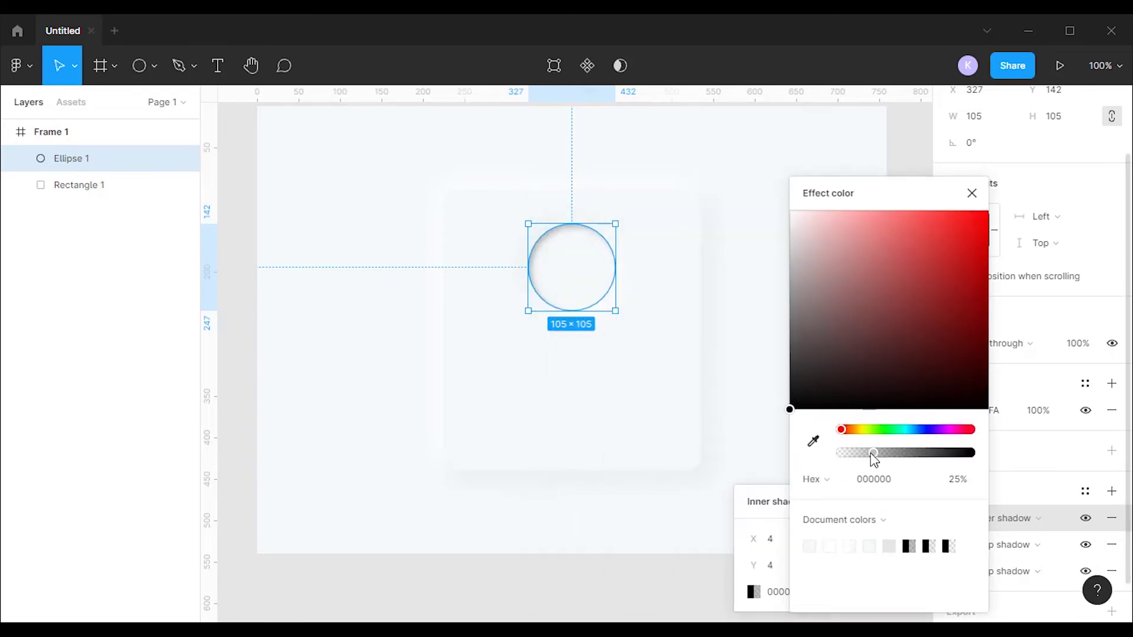
pyautogui.moveTo(873, 455); pyautogui.dragTo(855, 455)
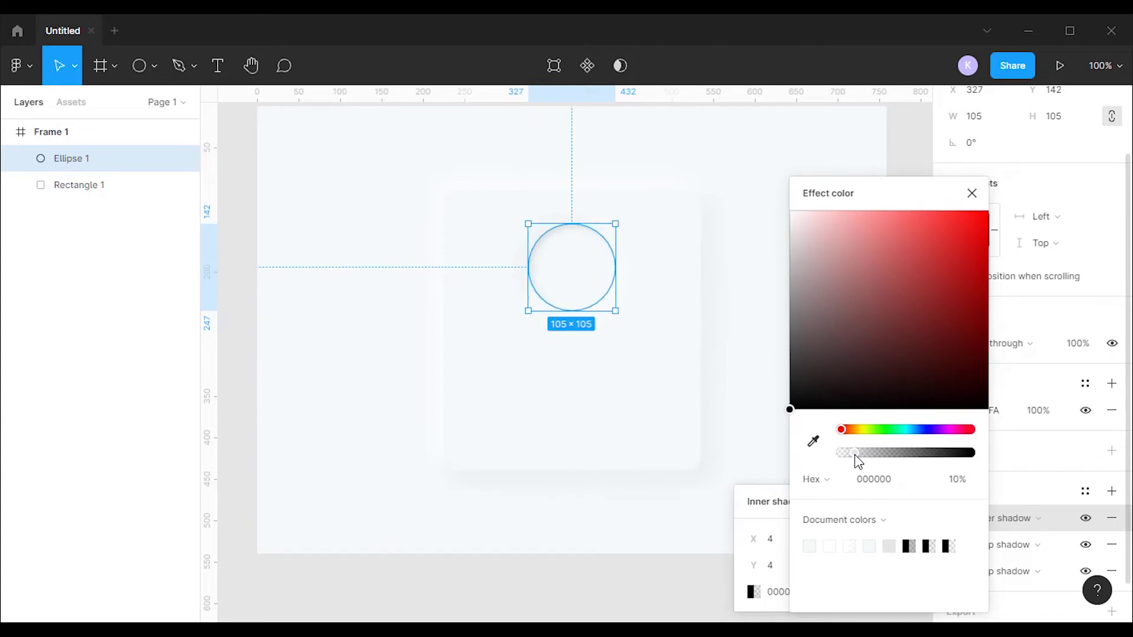
pyautogui.click(972, 193)
# Paste the 'Neumorphism Card' title and set its font to Poppins.
pyautogui.click(911, 410)
pyautogui.click(910, 412)
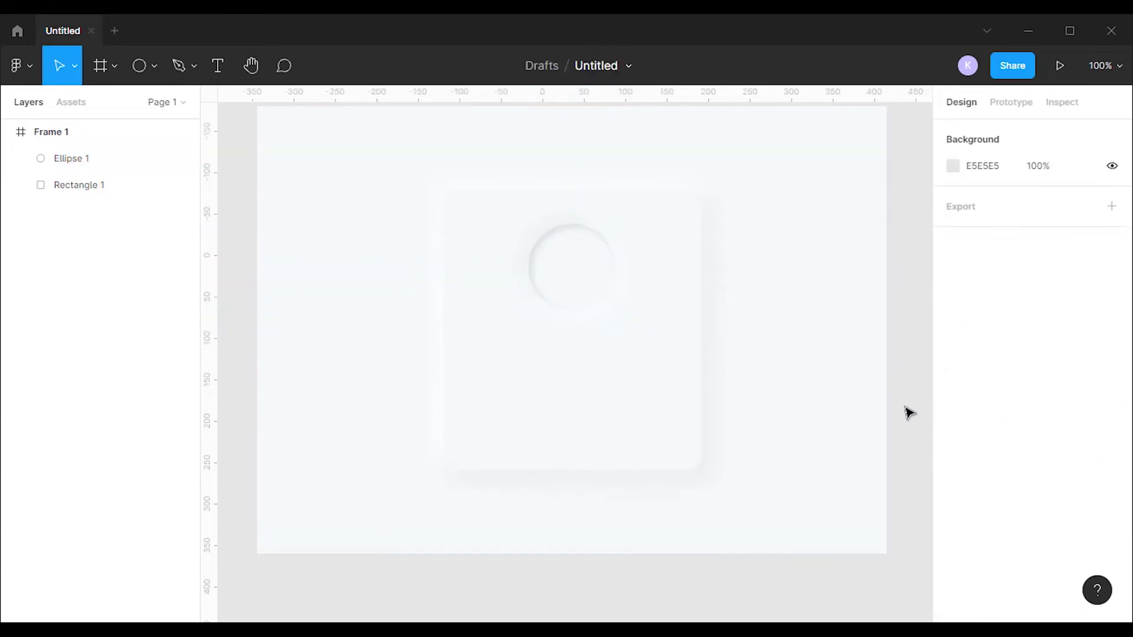
pyautogui.hotkey('ctrl', 'v')
pyautogui.click(986, 499)
pyautogui.write('Poppins')
pyautogui.press('Return')
# Make the title Poppins Bold 16 and centre it horizontally in the frame.
pyautogui.click(1093, 521)
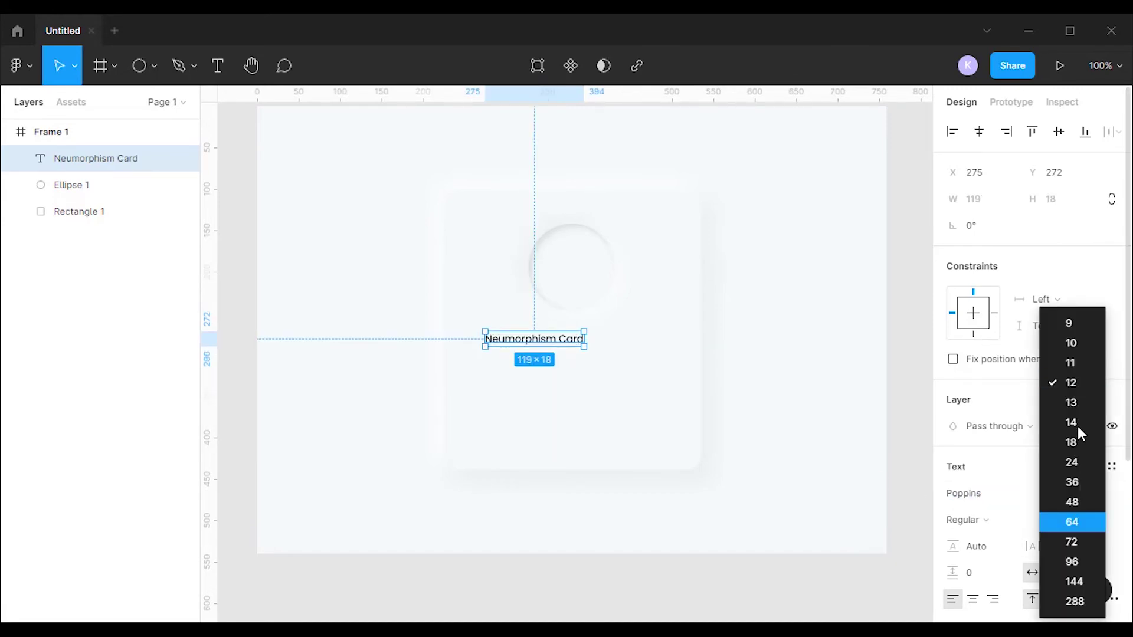
pyautogui.click(1072, 429)
pyautogui.click(979, 520)
pyautogui.click(989, 369)
pyautogui.click(1060, 520)
pyautogui.write('16')
pyautogui.press('Return')
pyautogui.click(979, 131)
pyautogui.click(891, 321)
# Draw a text box below the title and paste the description paragraph into it.
pyautogui.click(577, 348)
pyautogui.click(914, 340)
pyautogui.hotkey('ctrl', 'z')
pyautogui.press('t')
pyautogui.hotkey('ctrl', '=')
pyautogui.moveTo(389, 354); pyautogui.dragTo(776, 512)
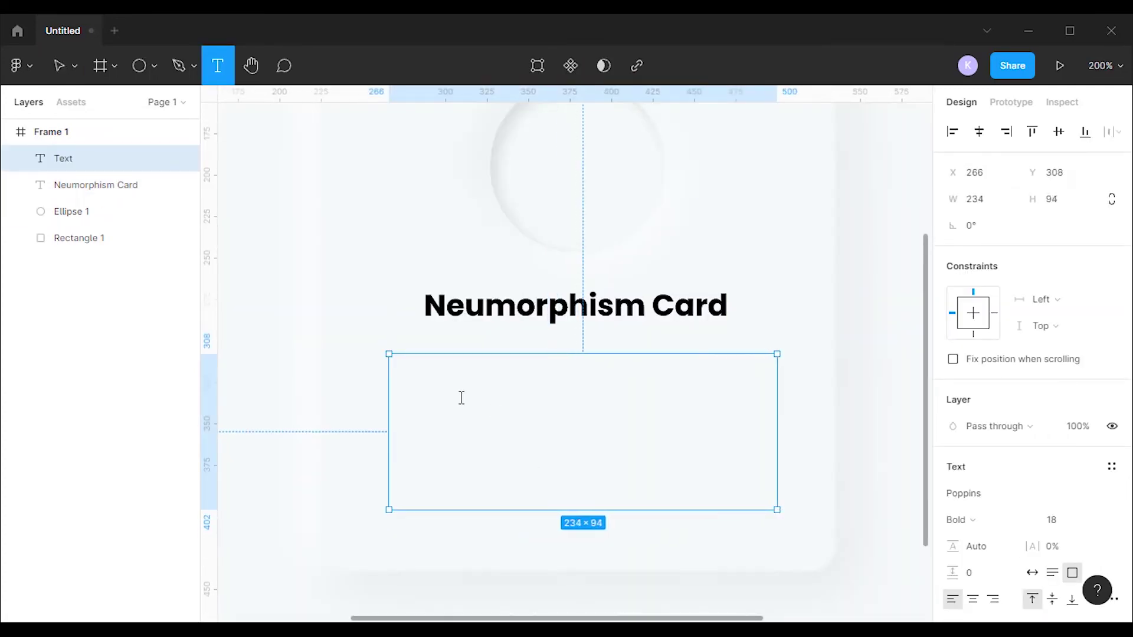
pyautogui.write('It is a long established fact that a reader will be distracted by the readable content of a page when looking at its layout.')
pyautogui.press('Escape')
# Set the description to Poppins Regular 12 with centre-aligned lines.
pyautogui.click(972, 599)
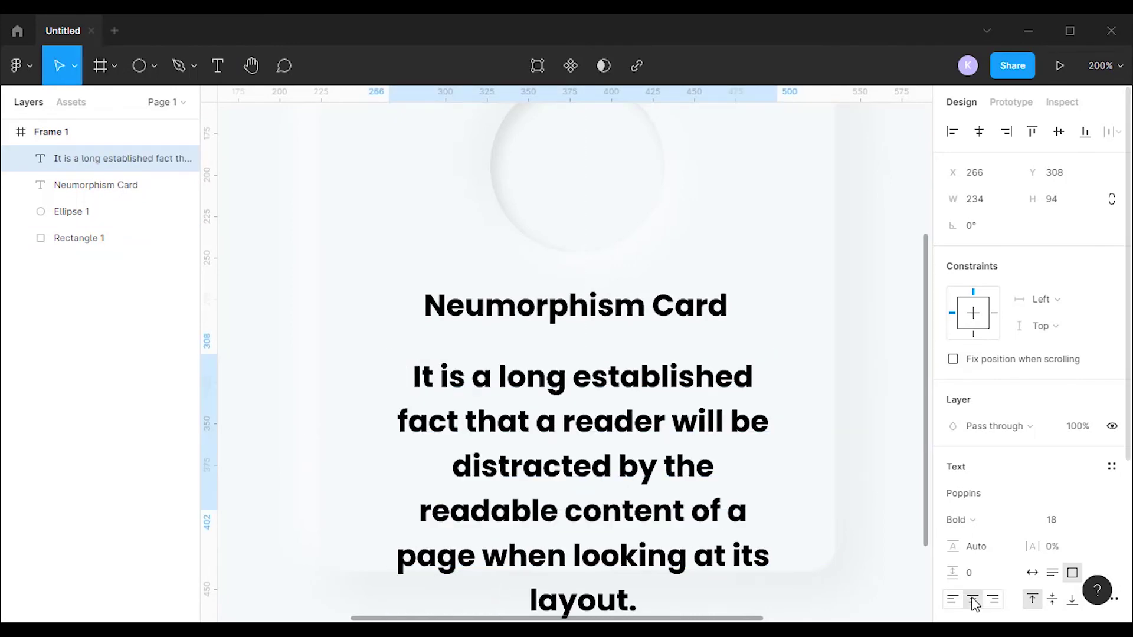
pyautogui.click(1030, 520)
pyautogui.click(994, 311)
pyautogui.click(1093, 520)
pyautogui.click(1080, 399)
pyautogui.click(1064, 522)
pyautogui.write('12')
pyautogui.press('Return')
# Centre the description paragraph horizontally in the frame.
pyautogui.click(910, 544)
pyautogui.click(577, 418)
pyautogui.click(979, 134)
pyautogui.press('Escape')
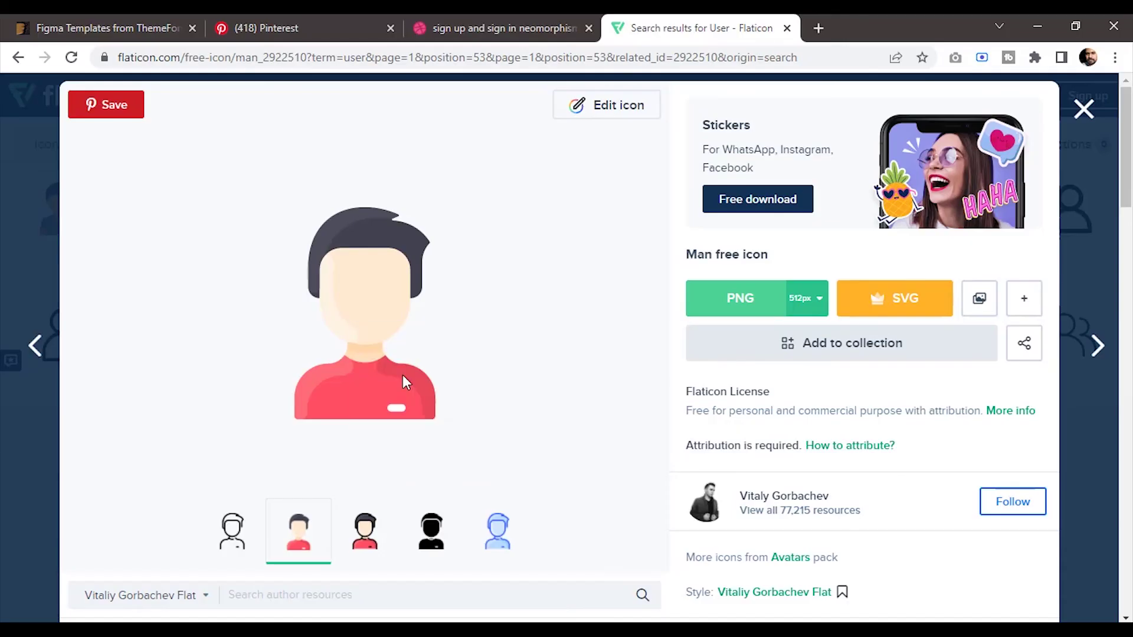
pyautogui.hotkey('alt', 'Tab')
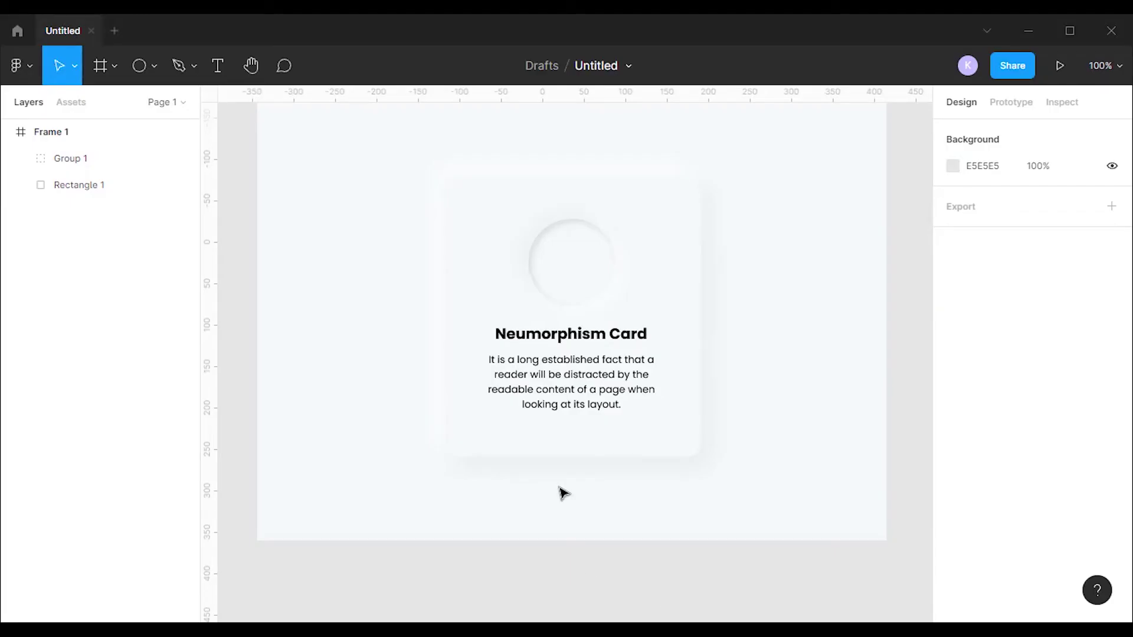
# Paste the red-shirt avatar image onto the card and shrink it to 62 × 62.
pyautogui.hotkey('ctrl', 'v')
pyautogui.moveTo(777, 175); pyautogui.dragTo(571, 296)
pyautogui.press('Escape')
pyautogui.press('Escape')
# Centre the avatar inside the inset circle on the card.
pyautogui.hotkey('ctrl', '=')
pyautogui.moveTo(576, 223); pyautogui.dragTo(580, 235)
pyautogui.click(865, 239)
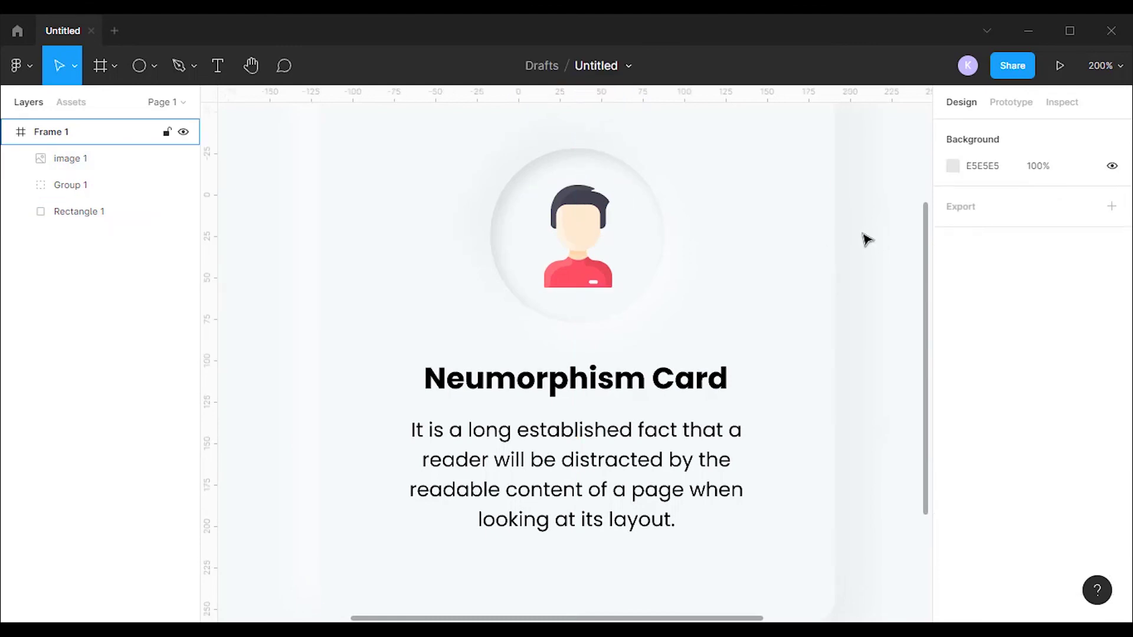
pyautogui.hotkey('ctrl', '-')
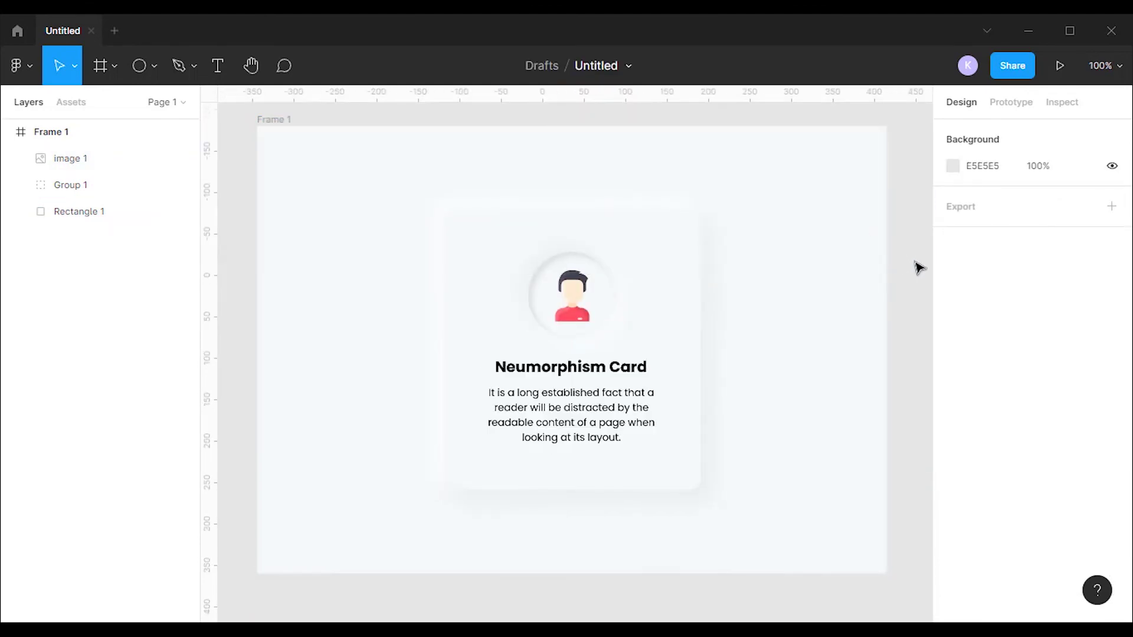
pyautogui.scroll(-1, 913, 268)
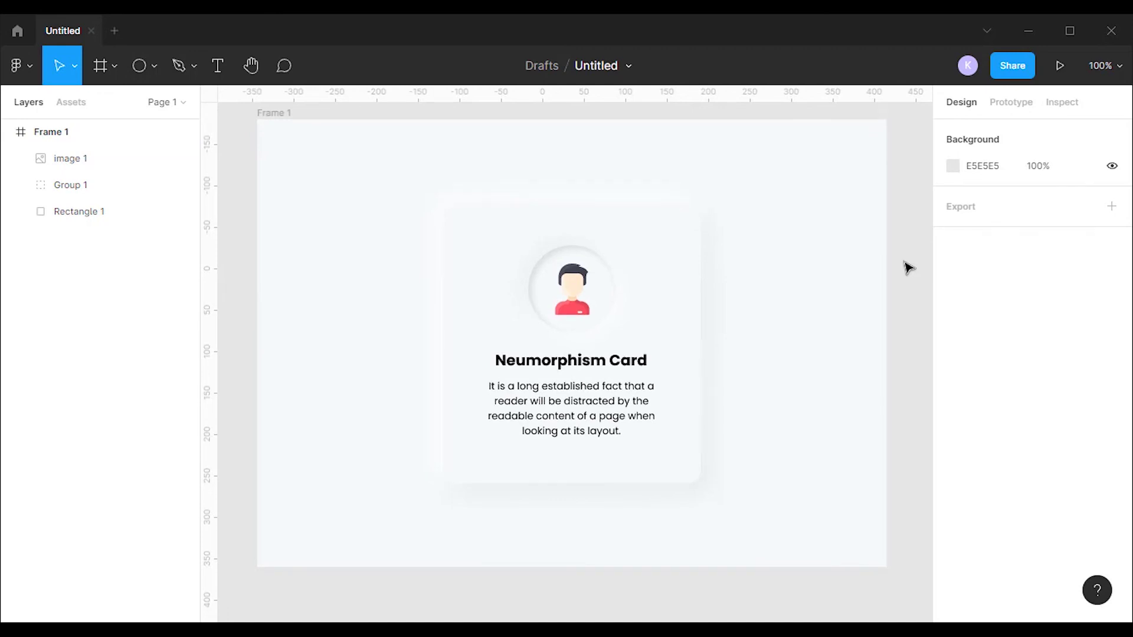
pyautogui.hotkey('ctrl', '+')
pyautogui.scroll(3, 865, 278)
pyautogui.hotkey('ctrl', '+')
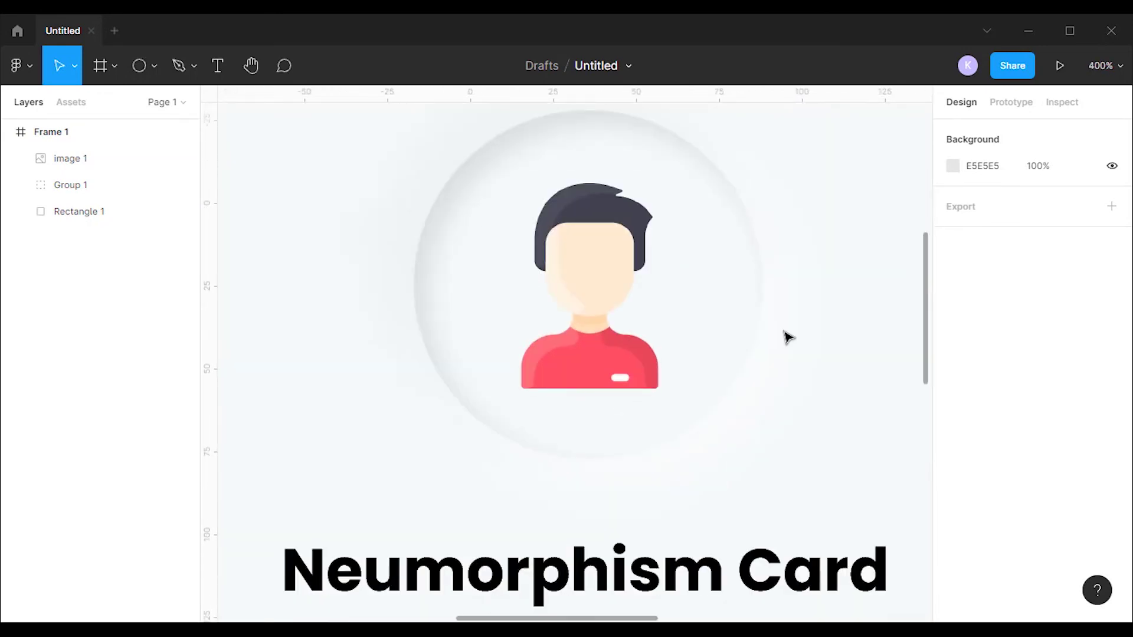
pyautogui.hotkey('ctrl', '-')
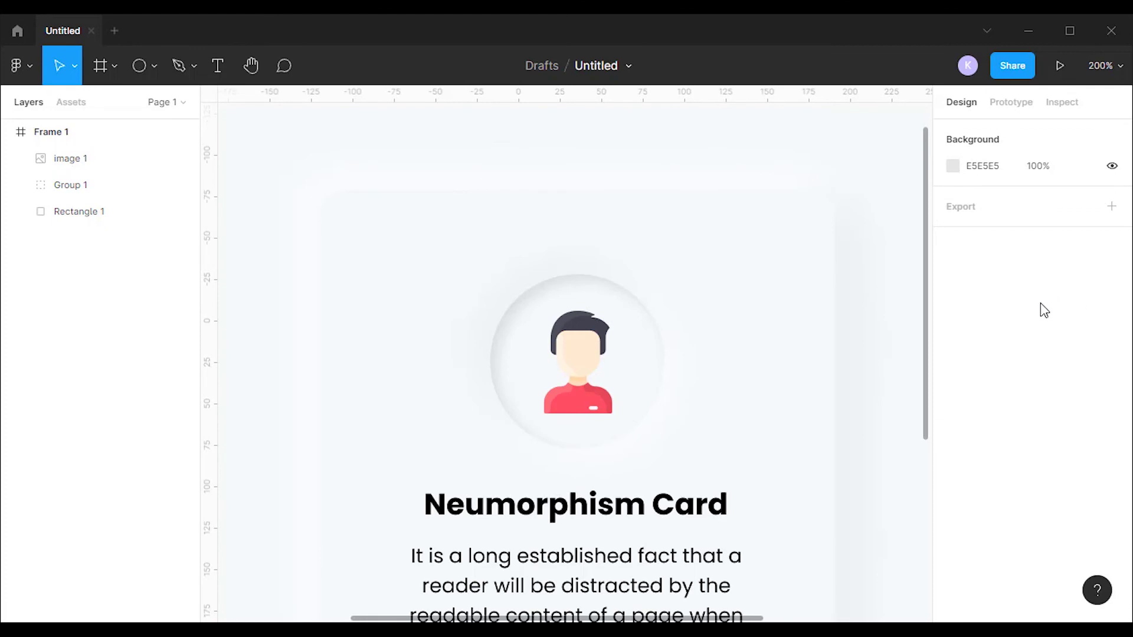
pyautogui.scroll(-5, 923, 307)
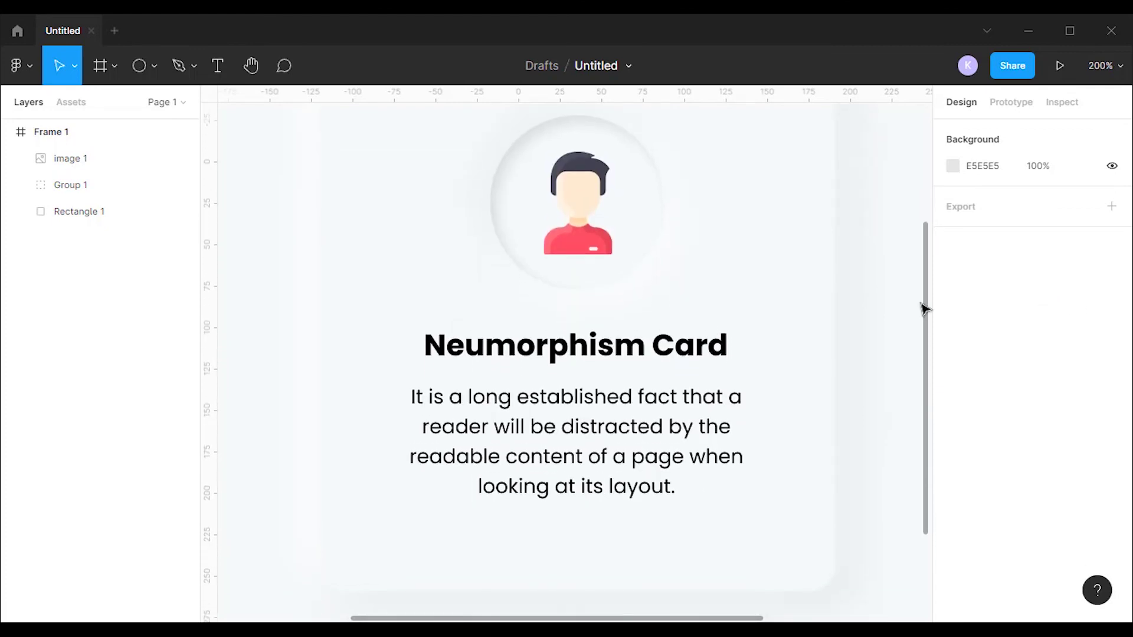